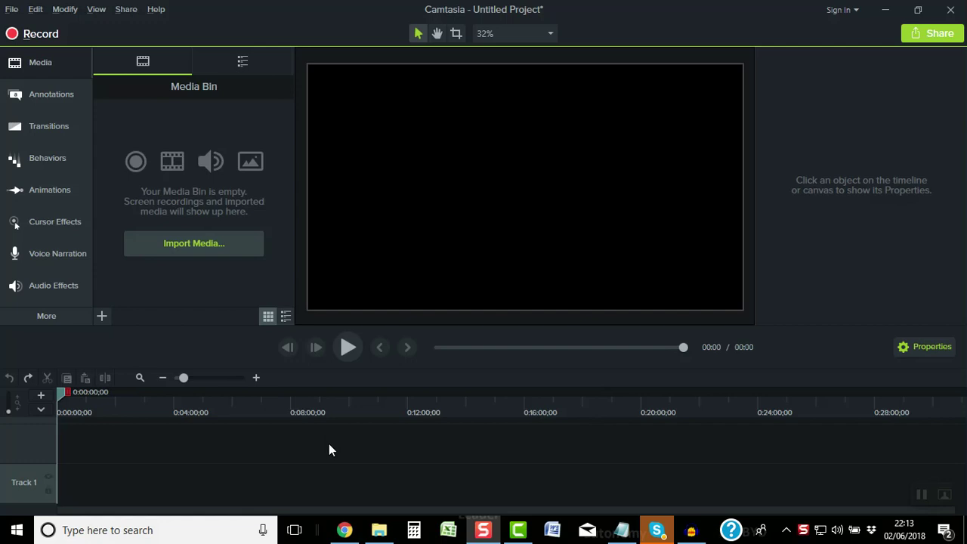
# Import '8 Devon- Technology and automation for business owners.mp4' from the Facebook Live SEO Q&A folder into the Media Bin
pyautogui.click(382, 529)
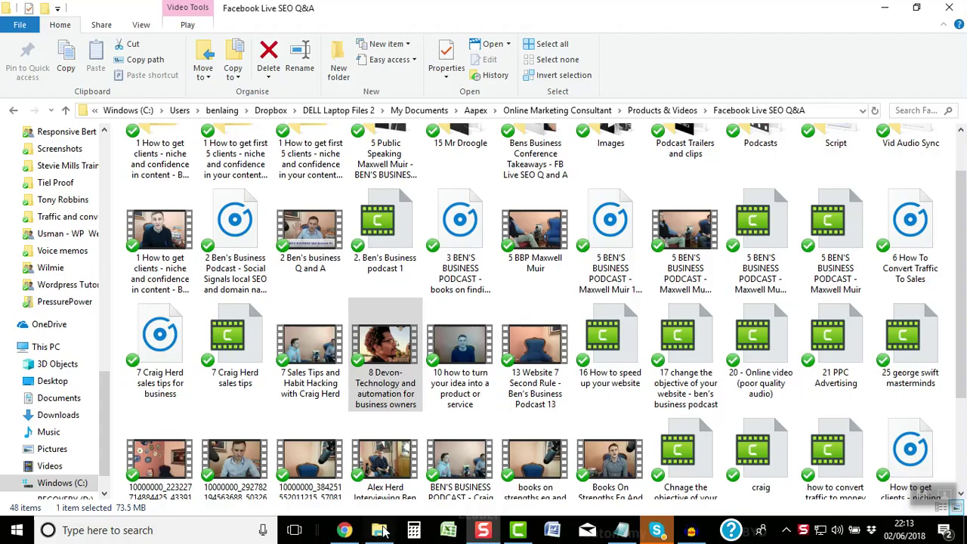
pyautogui.moveTo(377, 347)
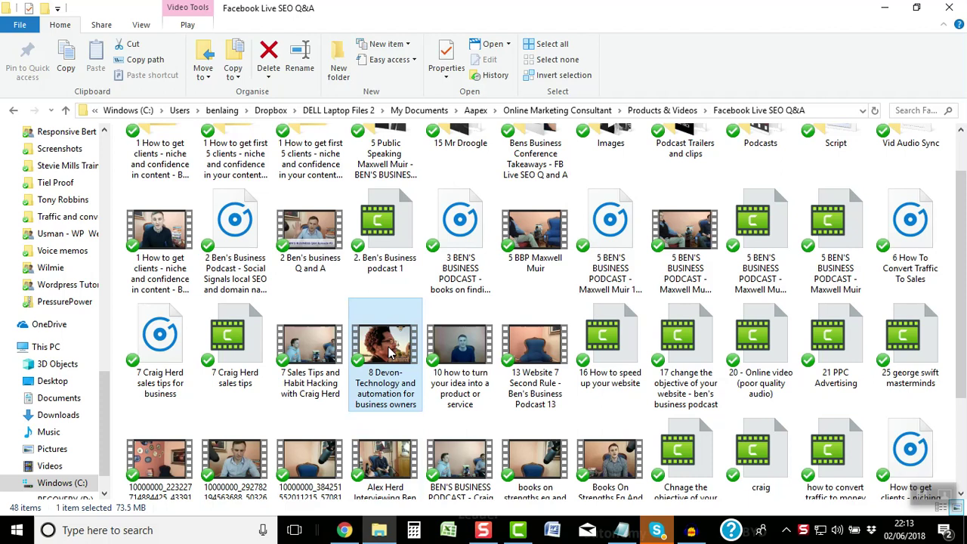
pyautogui.moveTo(389, 353); pyautogui.dragTo(206, 205)
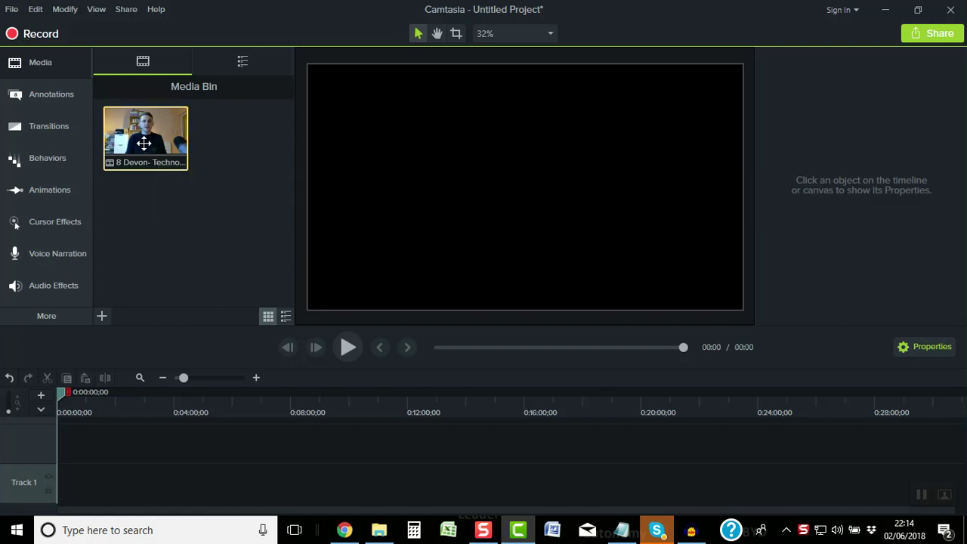
# Place the 28:47 interview video on Track 1, preview it, and return to the timeline start
pyautogui.moveTo(143, 151); pyautogui.dragTo(55, 480)
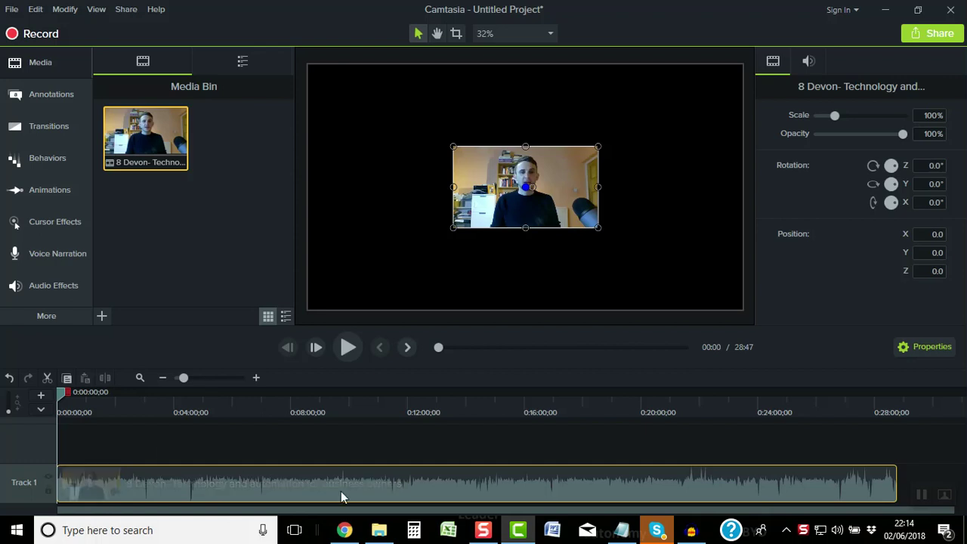
pyautogui.moveTo(511, 536)
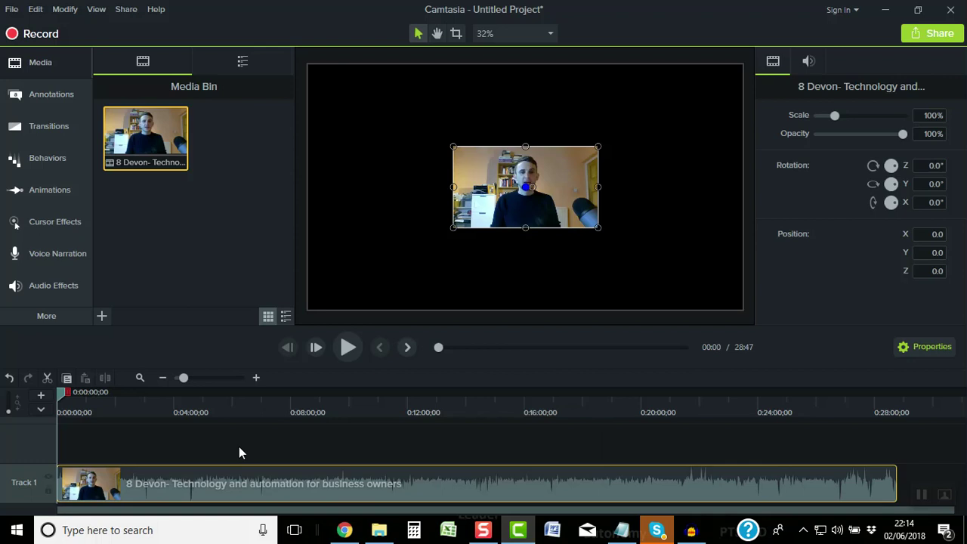
pyautogui.click(345, 351)
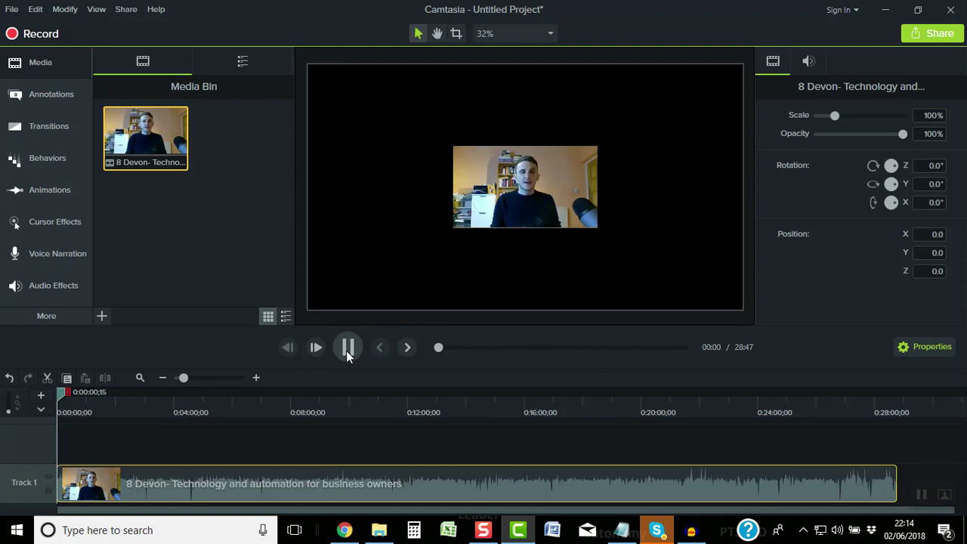
pyautogui.click(346, 350)
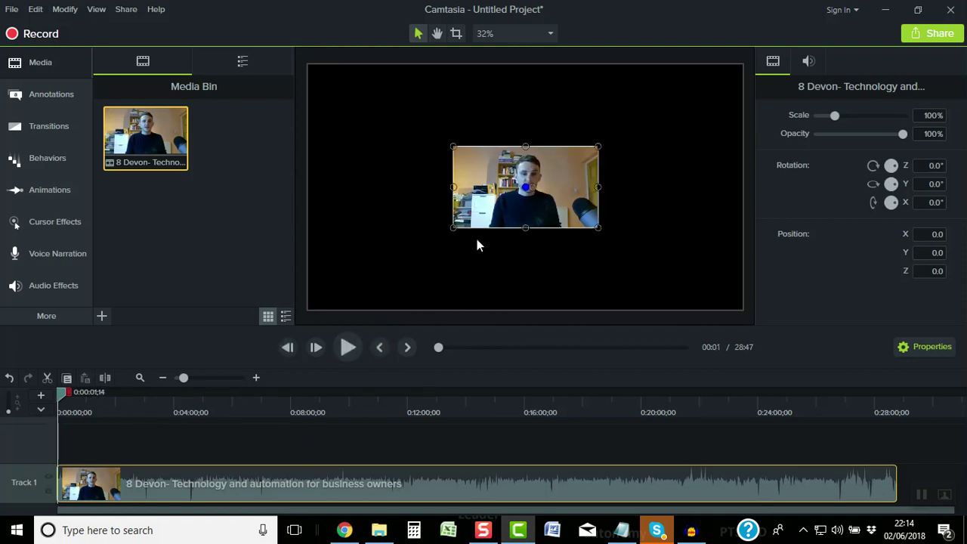
pyautogui.click(347, 348)
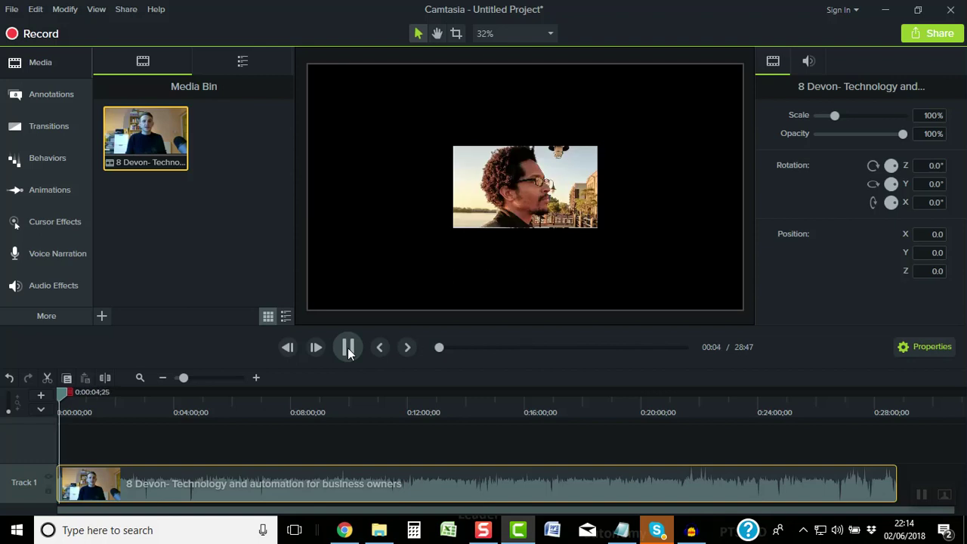
pyautogui.click(348, 347)
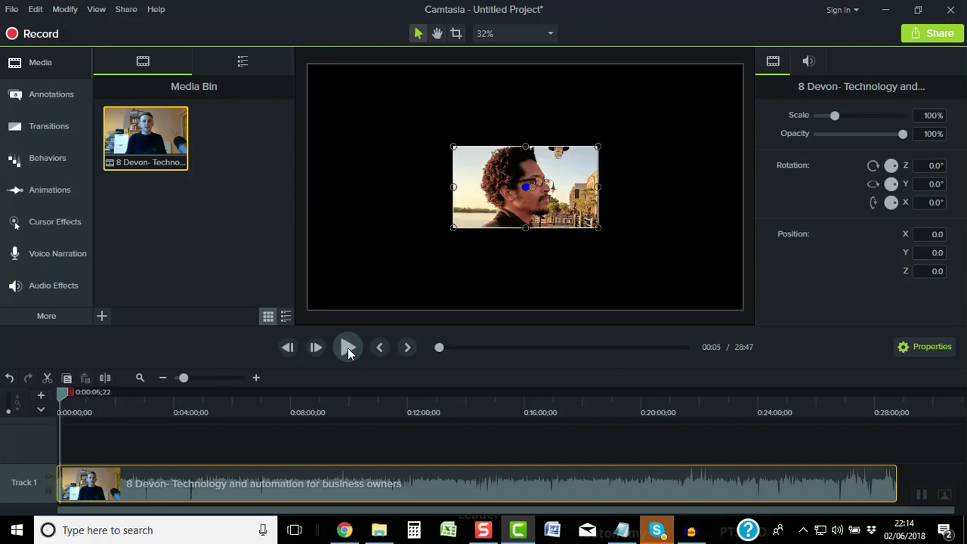
pyautogui.click(55, 394)
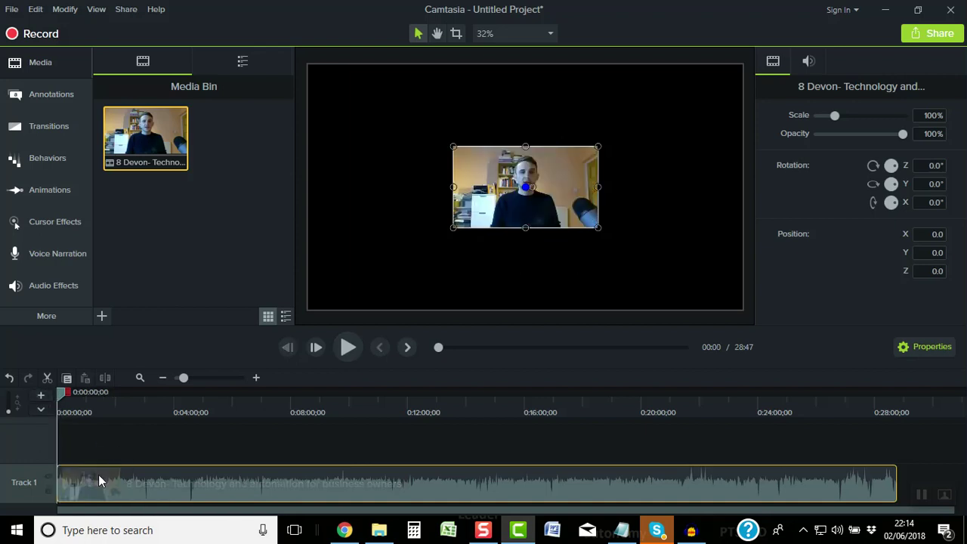
# Shift the interview clip so it starts around 2:42, leaving room for narration, and open Voice Narration
pyautogui.moveTo(98, 474); pyautogui.dragTo(176, 478)
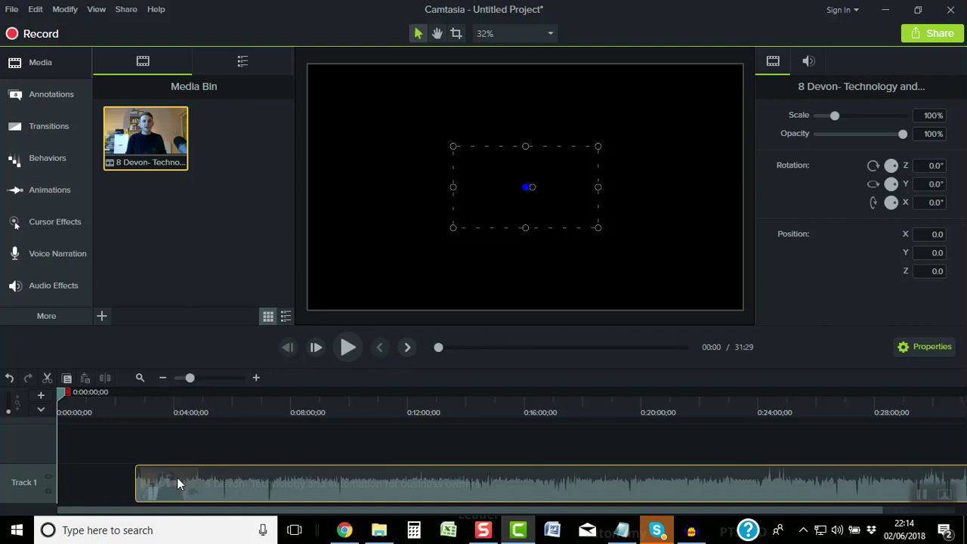
pyautogui.moveTo(176, 478); pyautogui.dragTo(176, 478)
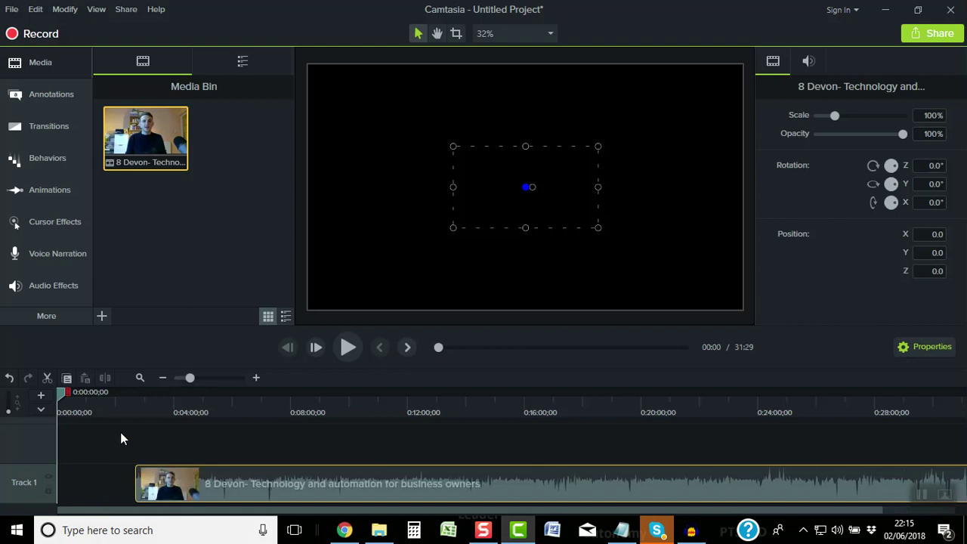
pyautogui.click(37, 258)
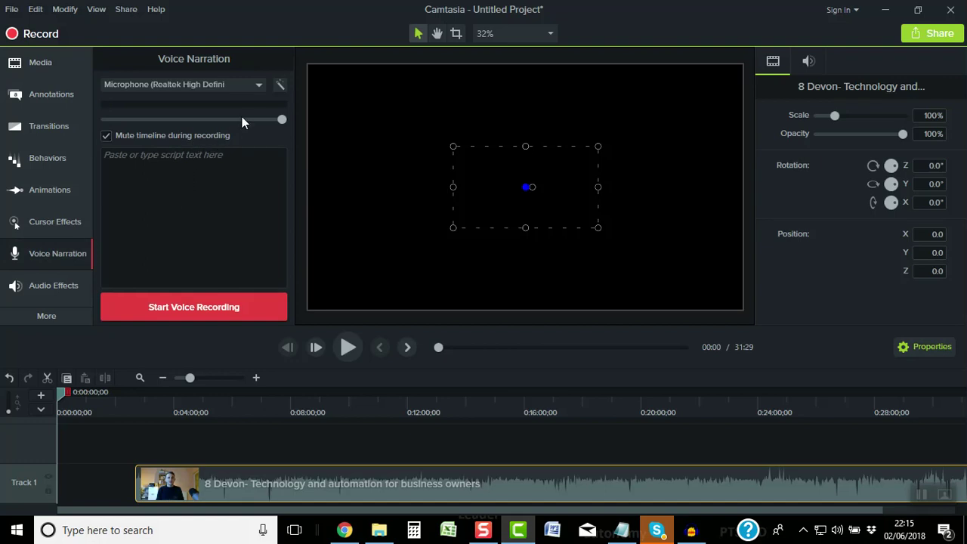
# Switch the narration microphone from Realtek to the Creative HS-720 headset
pyautogui.click(249, 87)
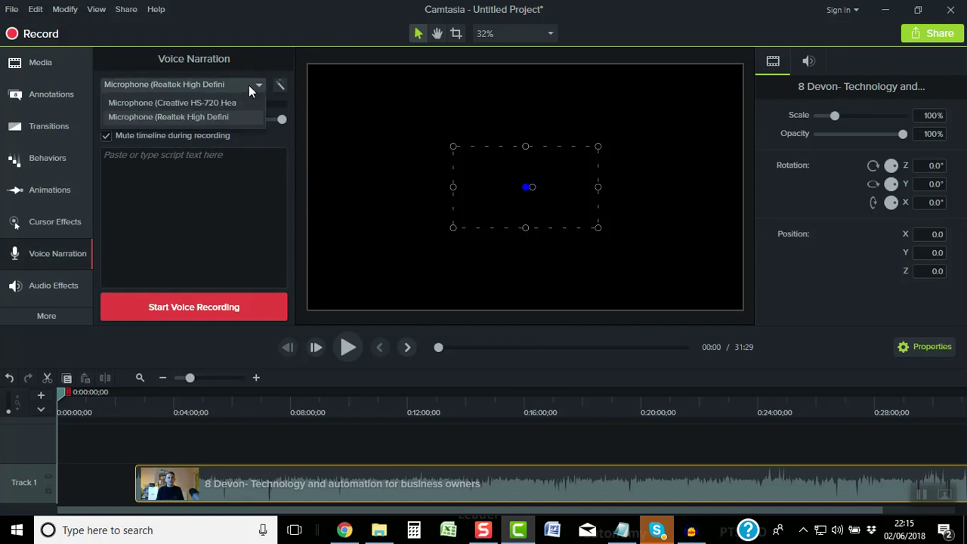
pyautogui.click(209, 101)
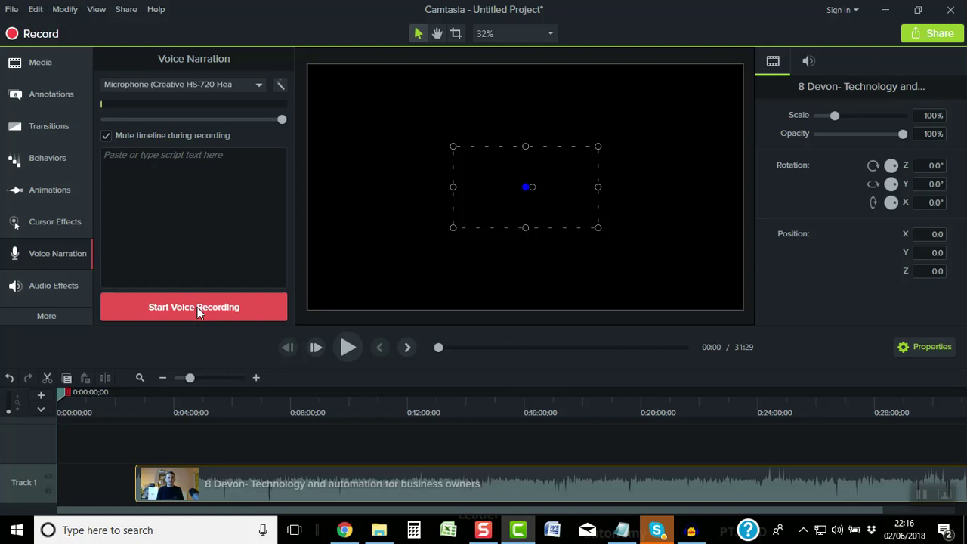
pyautogui.click(197, 306)
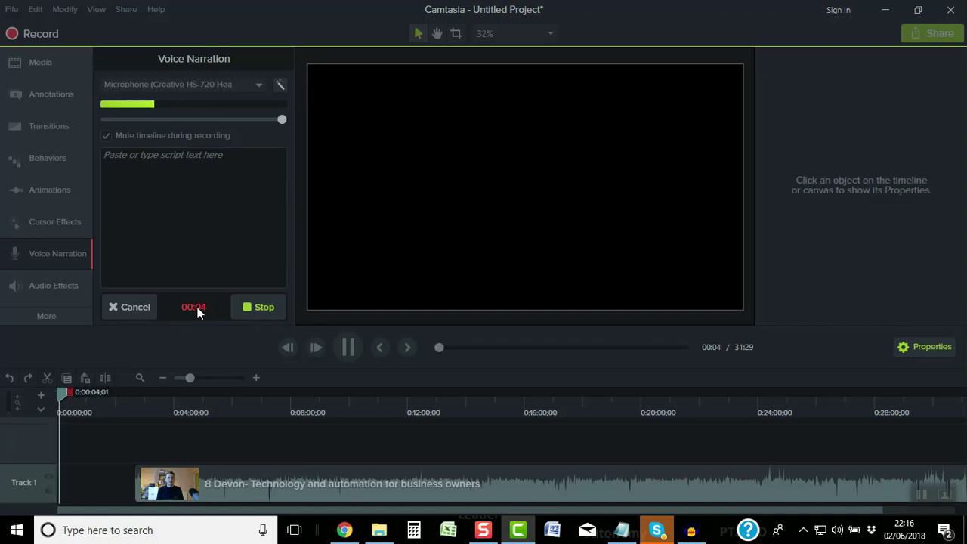
pyautogui.click(150, 311)
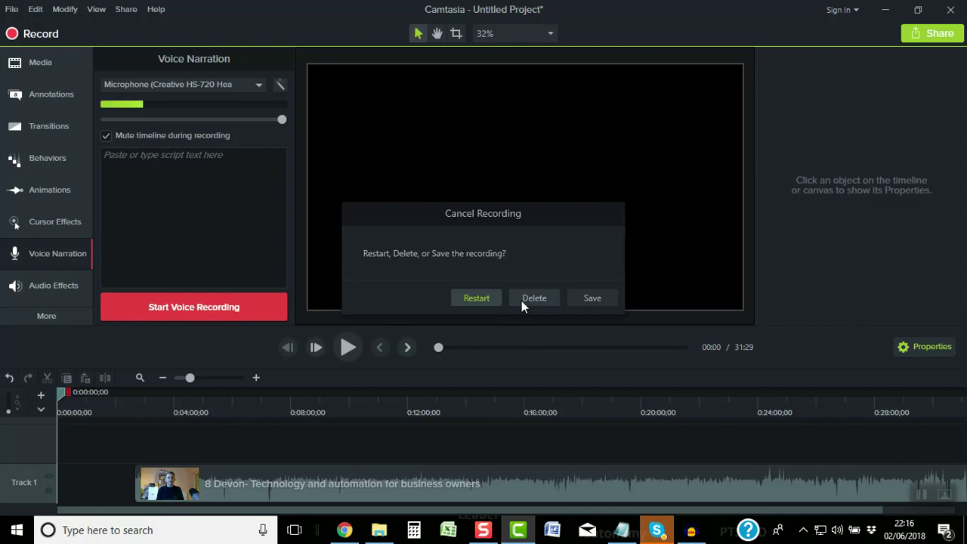
pyautogui.click(533, 299)
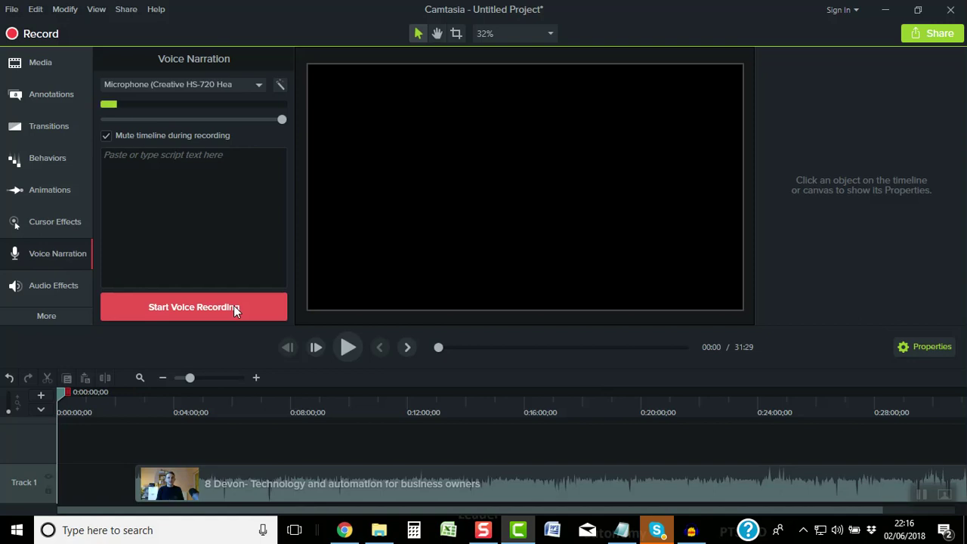
pyautogui.click(234, 306)
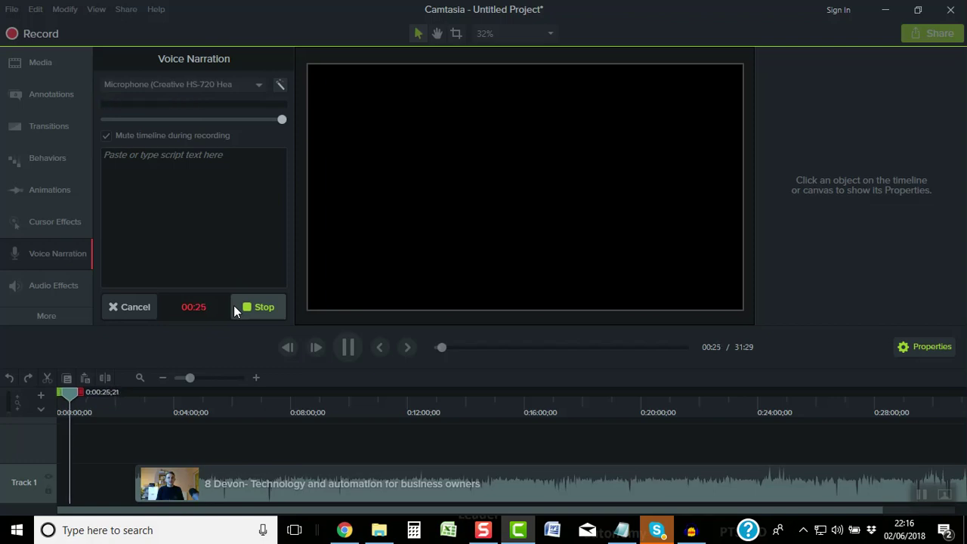
pyautogui.click(233, 305)
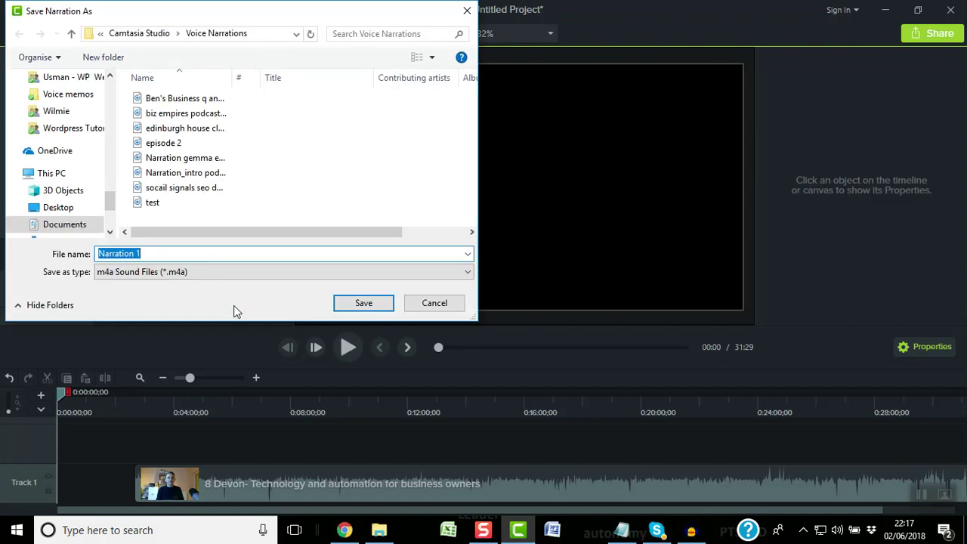
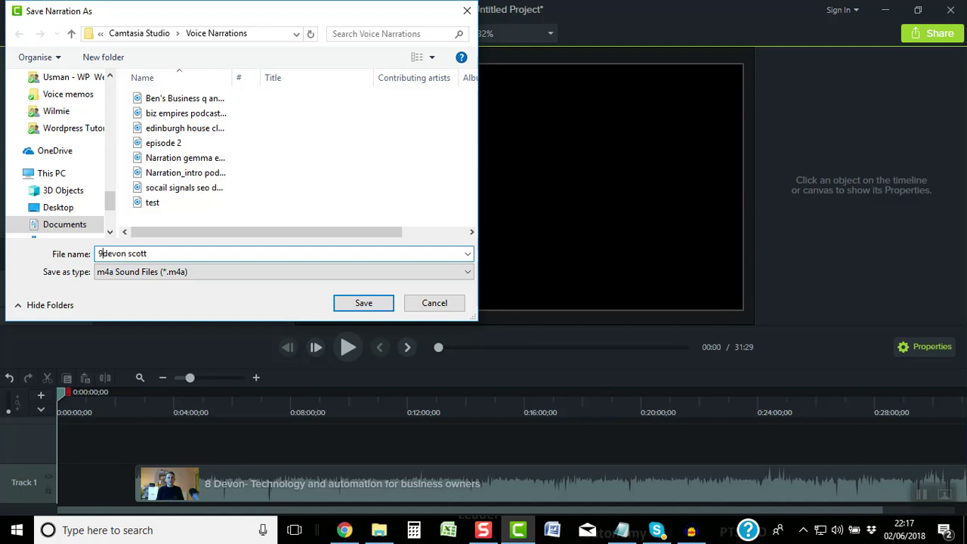
pyautogui.write('8')
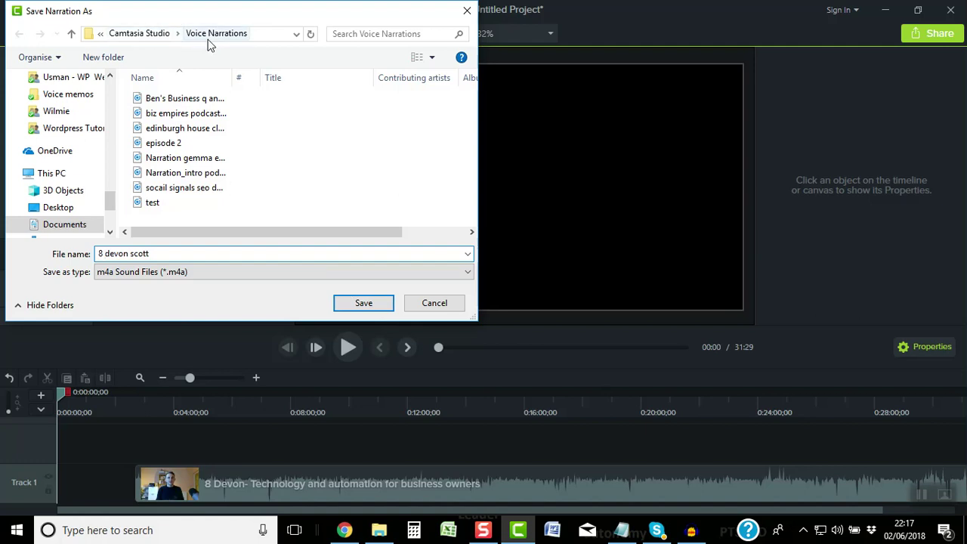
pyautogui.click(347, 305)
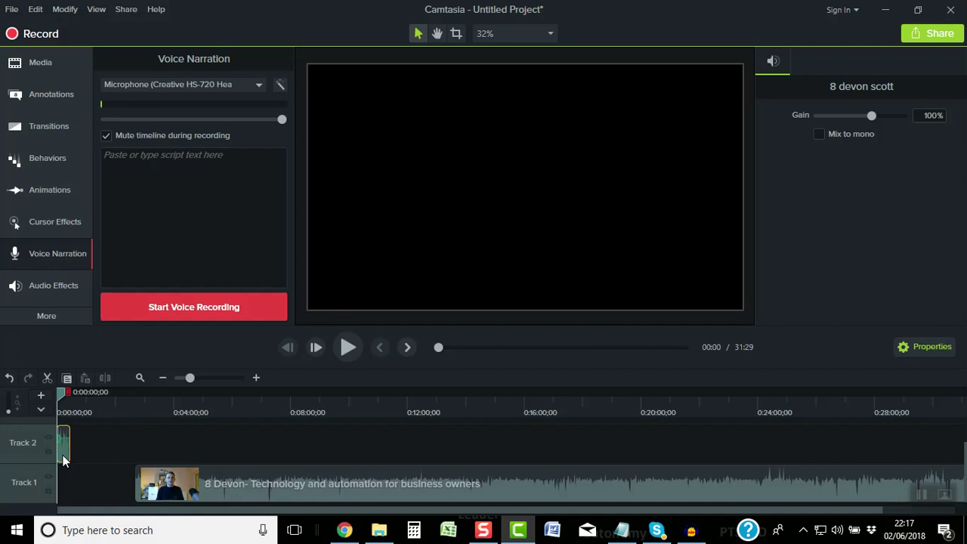
pyautogui.moveTo(63, 462); pyautogui.dragTo(64, 486)
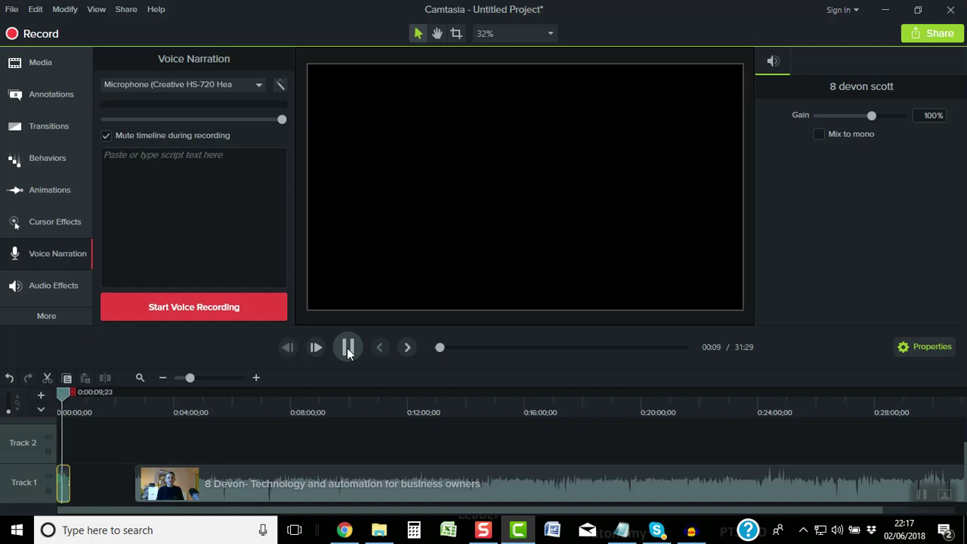
pyautogui.click(346, 348)
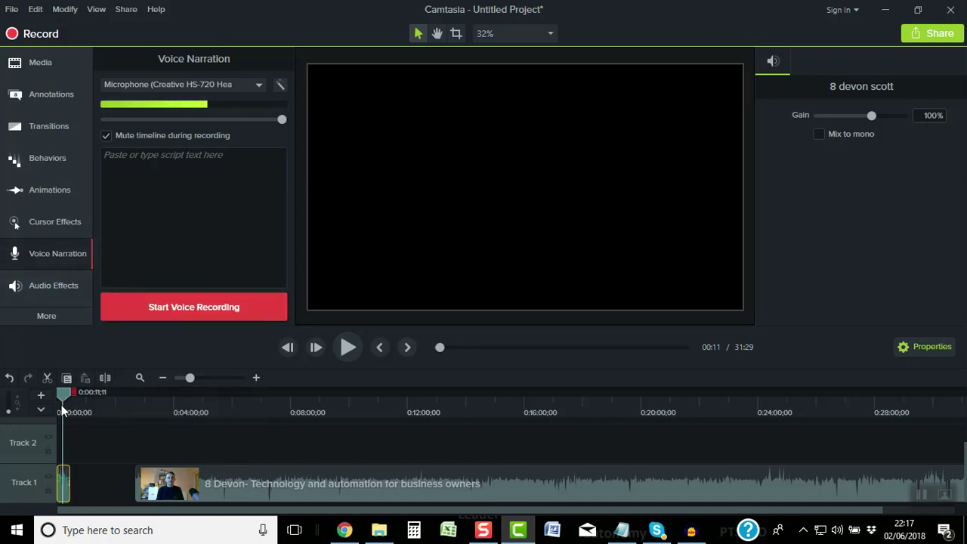
pyautogui.moveTo(62, 395)
pyautogui.mouseDown()
pyautogui.moveTo(142, 400)
pyautogui.moveTo(67, 403)
pyautogui.mouseUp()
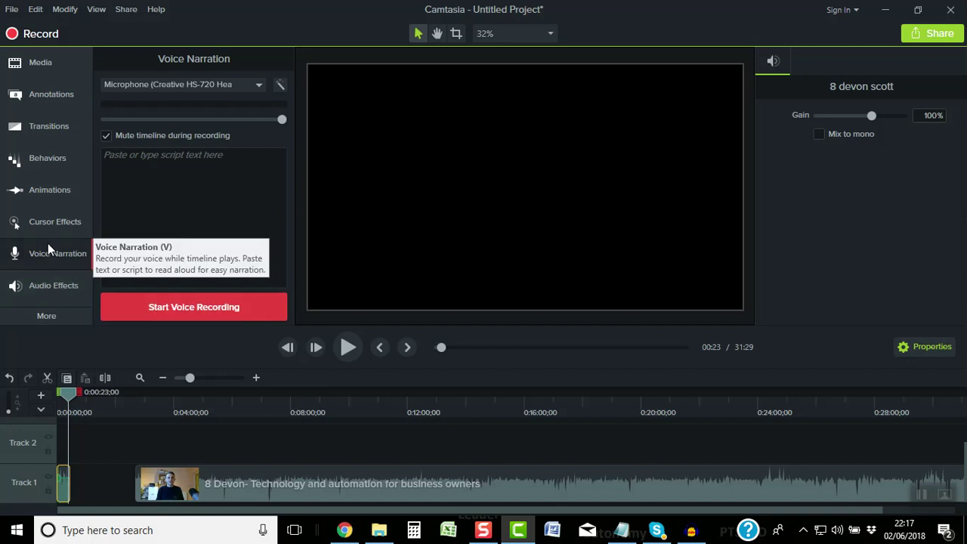
# Add the videogamemusic track from the Library's Music Tracks folder onto Track 2
pyautogui.click(48, 70)
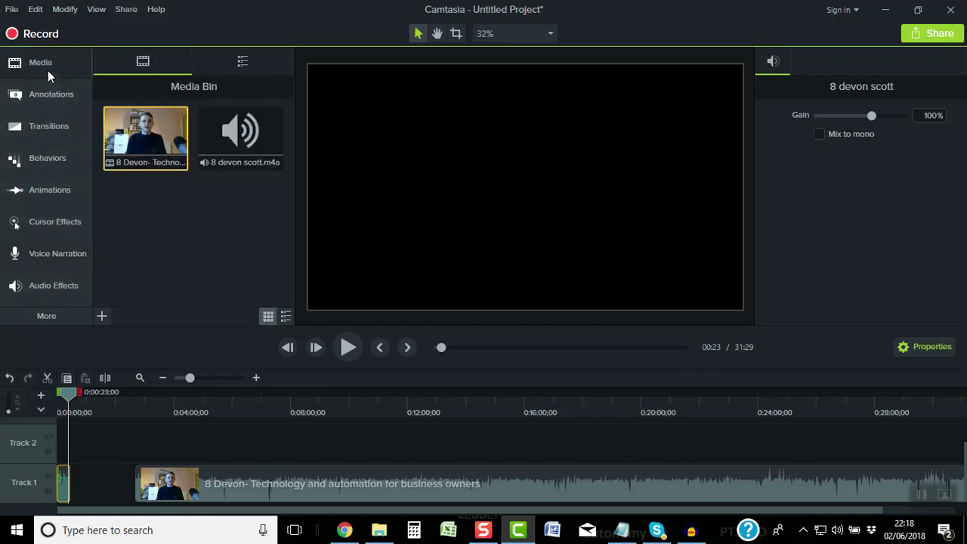
pyautogui.click(243, 63)
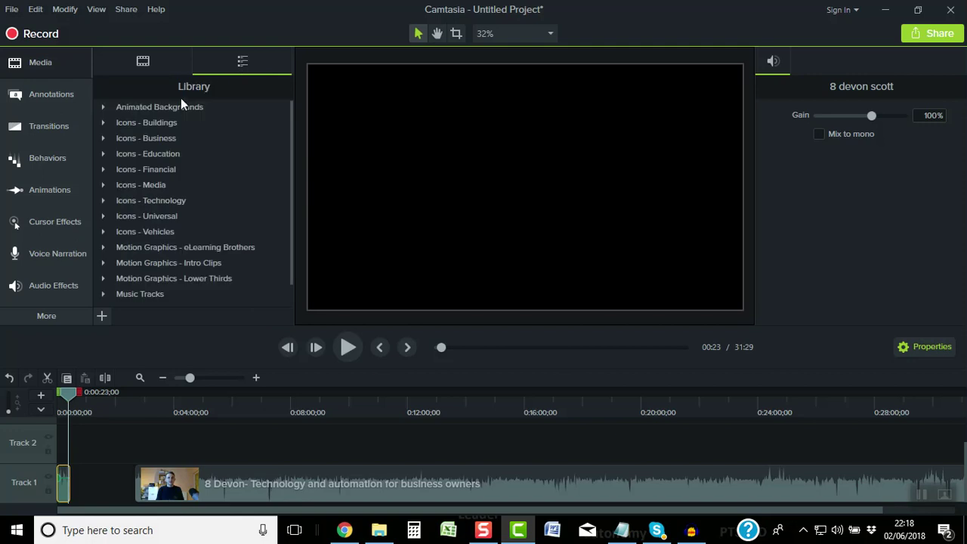
pyautogui.click(105, 292)
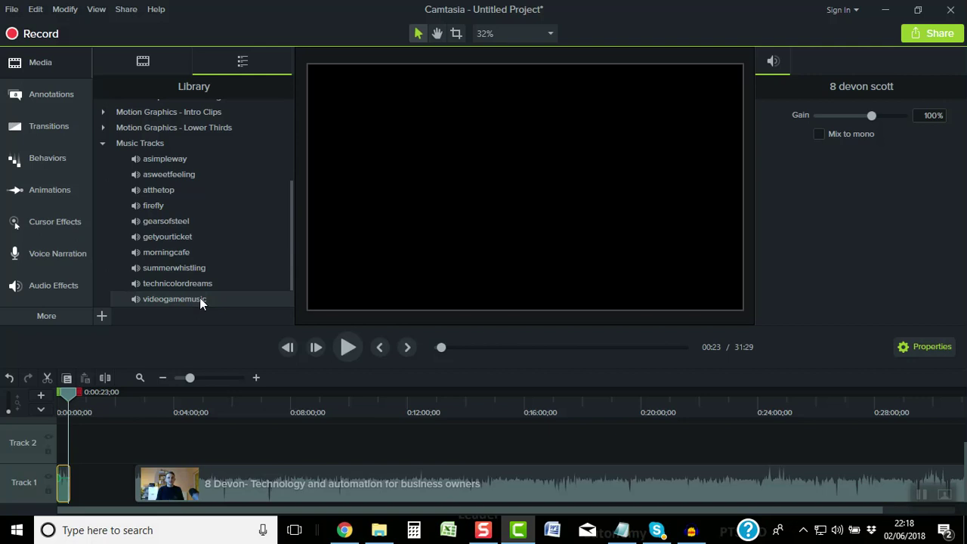
pyautogui.moveTo(199, 299); pyautogui.dragTo(169, 445)
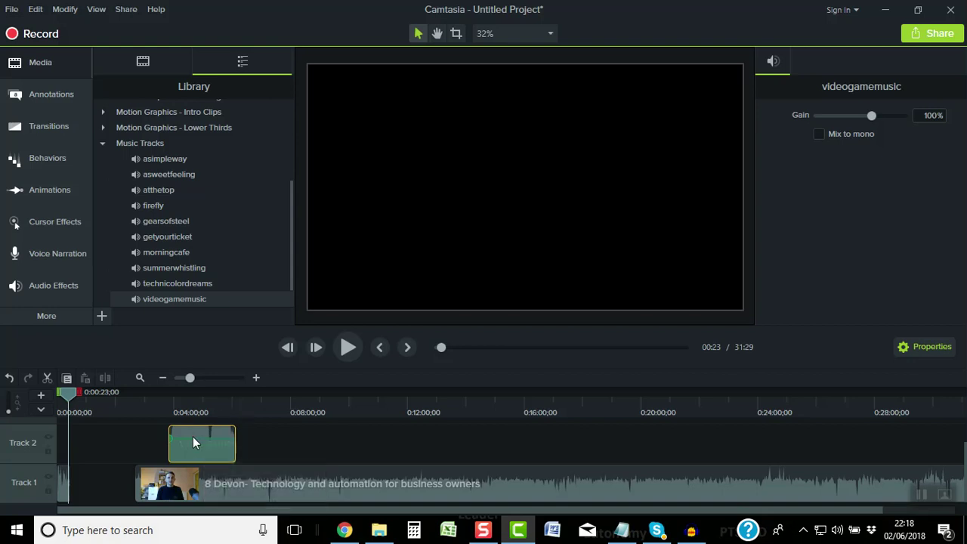
pyautogui.click(159, 380)
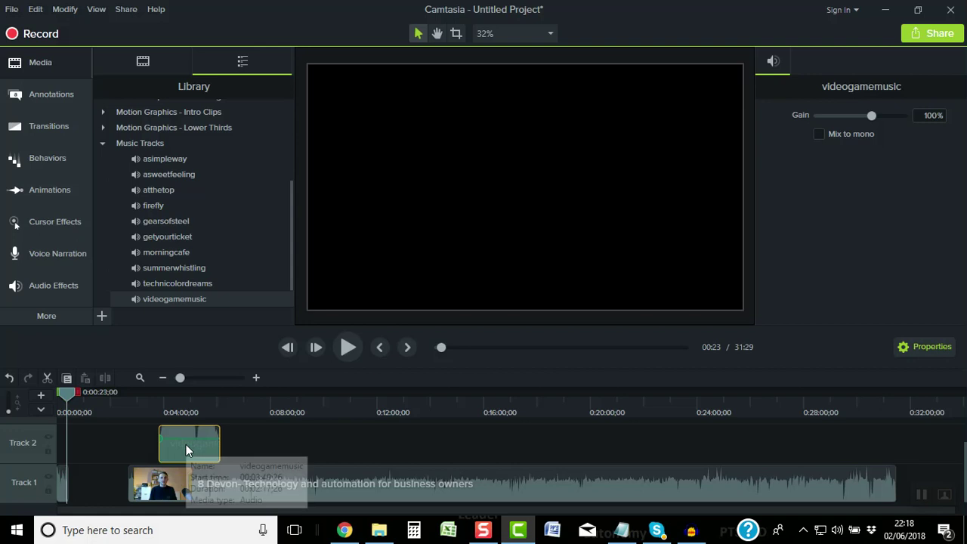
# Slide the videogamemusic clip to start right after the interview ends, near 32:30
pyautogui.moveTo(186, 444); pyautogui.dragTo(491, 446)
pyautogui.moveTo(535, 474); pyautogui.dragTo(936, 454)
pyautogui.moveTo(883, 509); pyautogui.dragTo(955, 510)
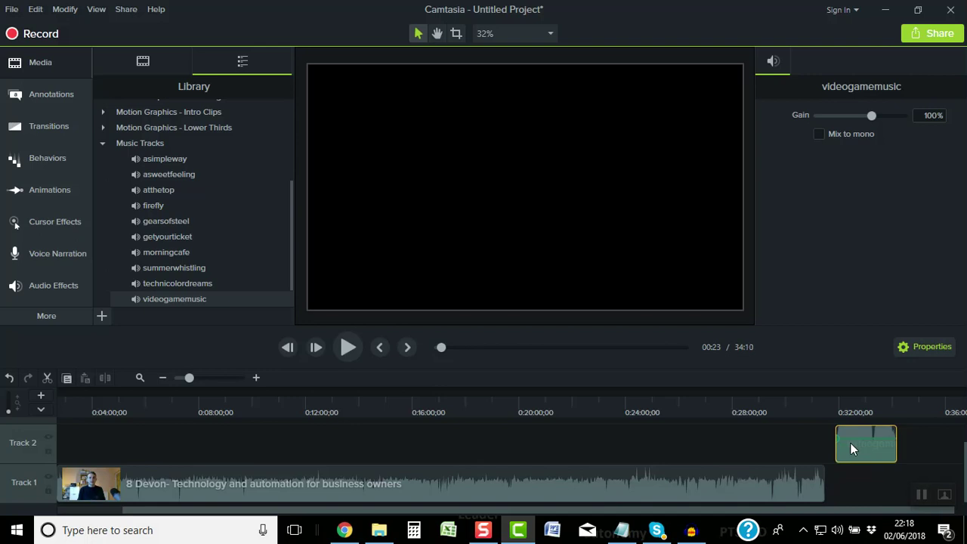
pyautogui.moveTo(850, 449)
pyautogui.mouseDown()
pyautogui.moveTo(783, 458)
pyautogui.moveTo(866, 446)
pyautogui.mouseUp()
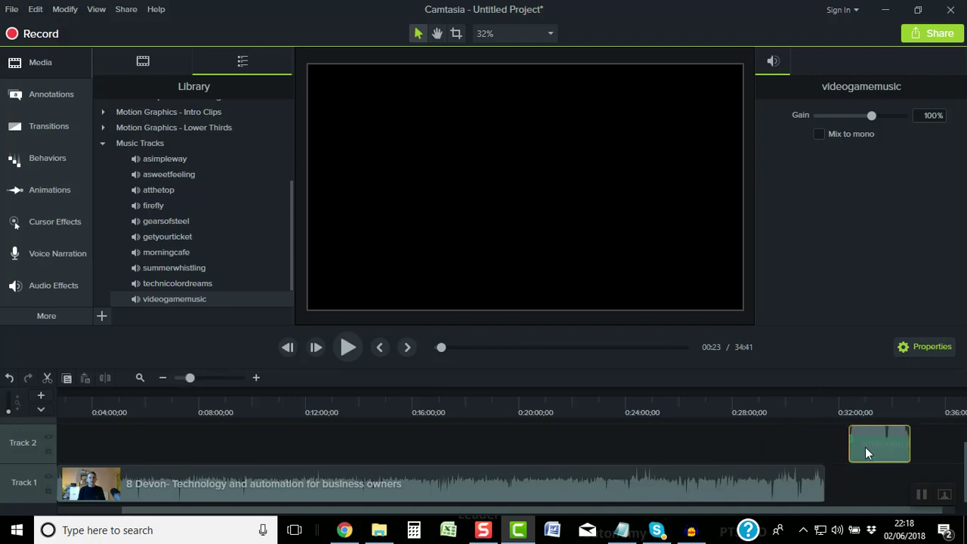
pyautogui.click(868, 406)
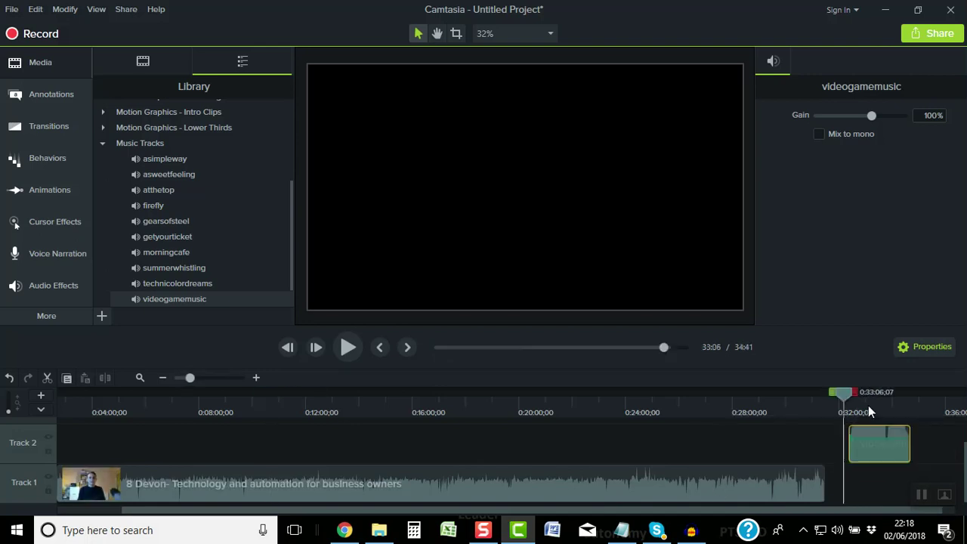
# Zoom in on the videogamemusic clip and set the playhead at its start near 32:23
pyautogui.click(254, 377)
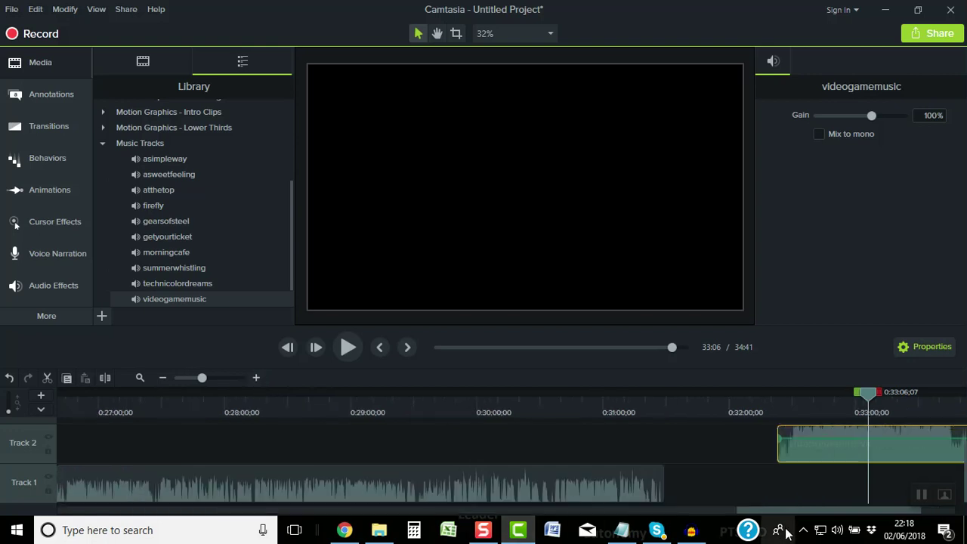
pyautogui.moveTo(785, 513); pyautogui.dragTo(863, 501)
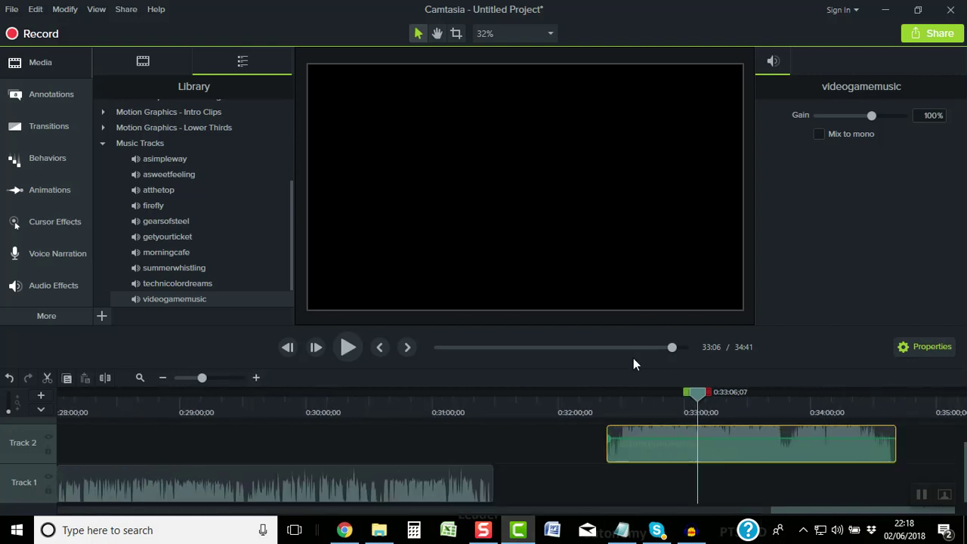
pyautogui.click(258, 376)
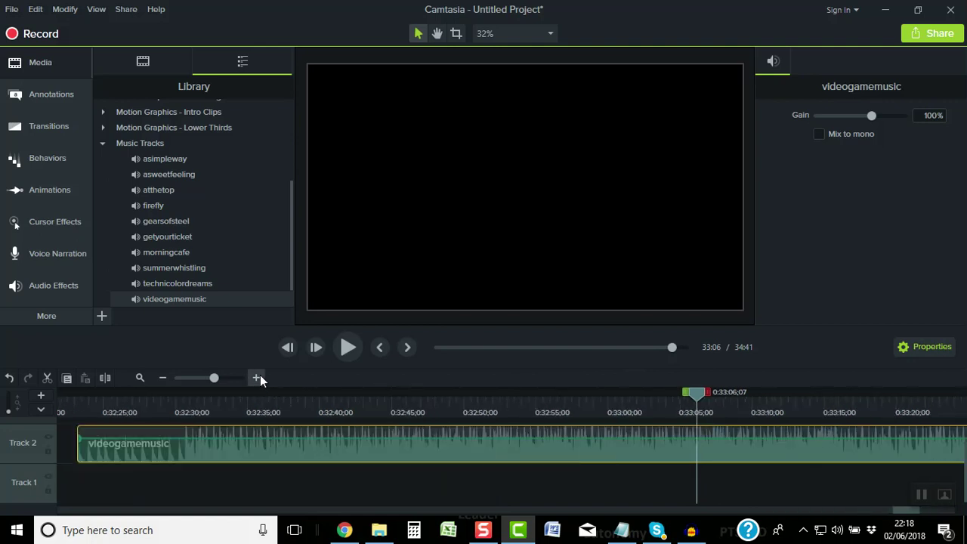
pyautogui.click(71, 401)
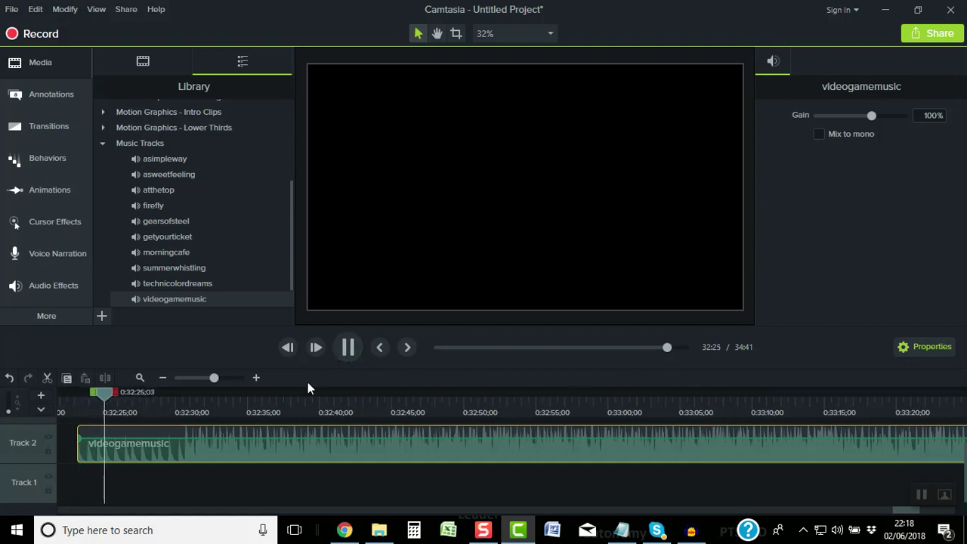
# Trim the opening of the videogamemusic clip so it begins near 0:33:45
pyautogui.click(163, 380)
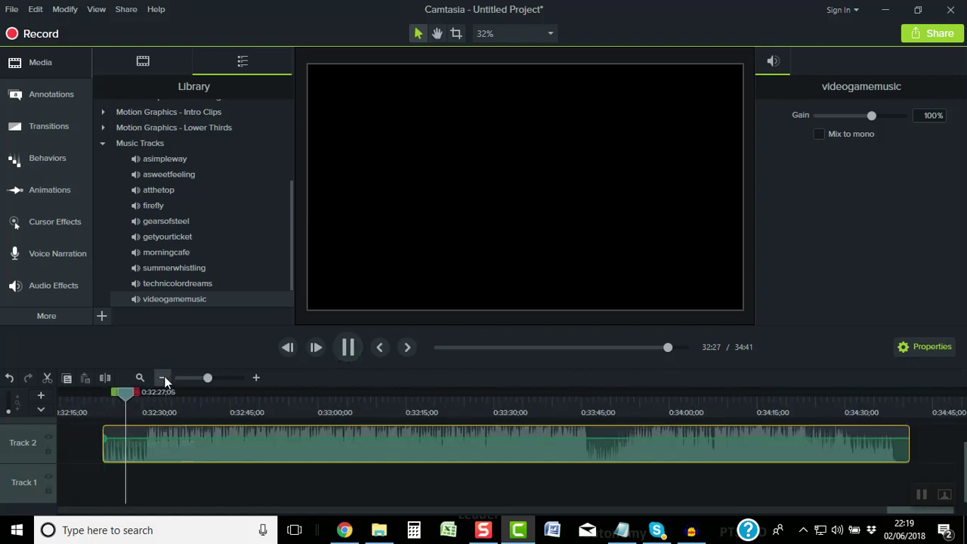
pyautogui.click(588, 405)
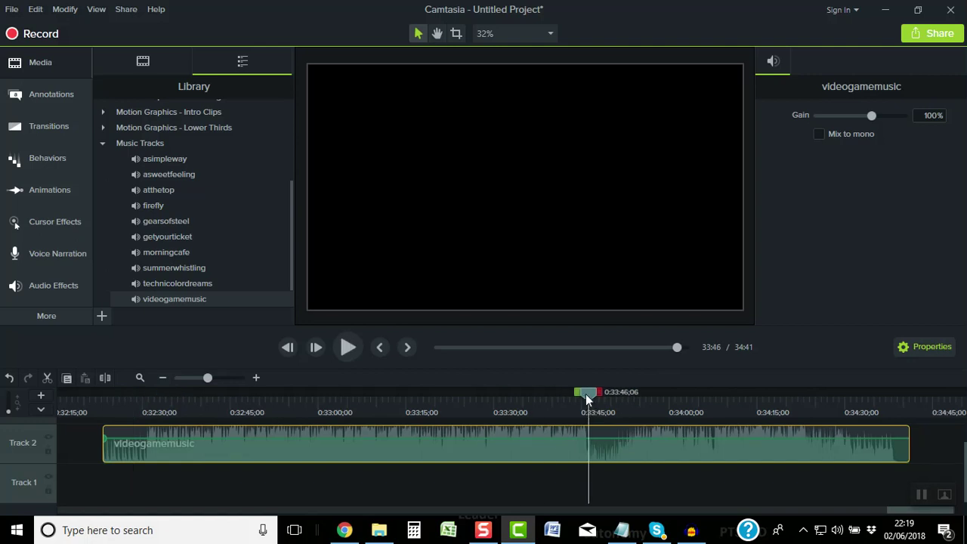
pyautogui.moveTo(577, 392); pyautogui.dragTo(90, 388)
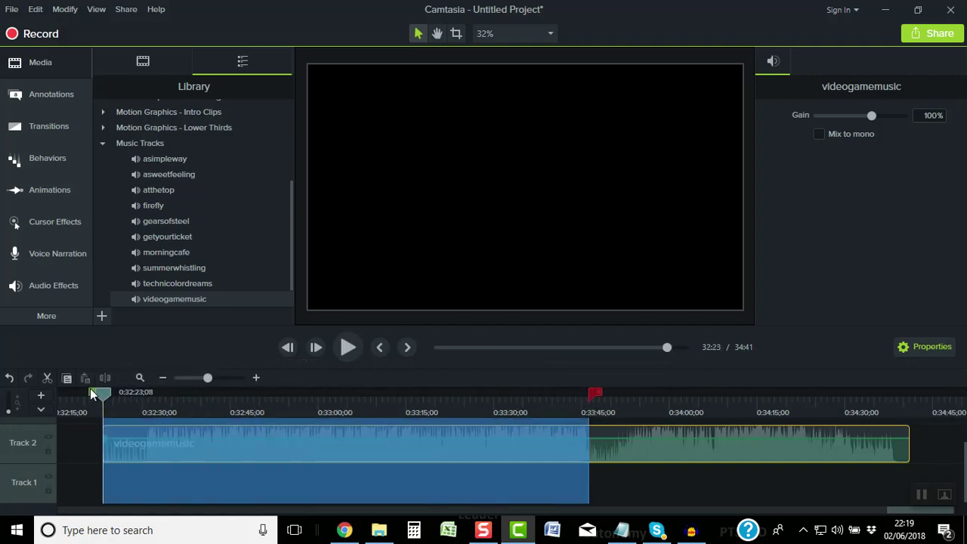
pyautogui.click(78, 396)
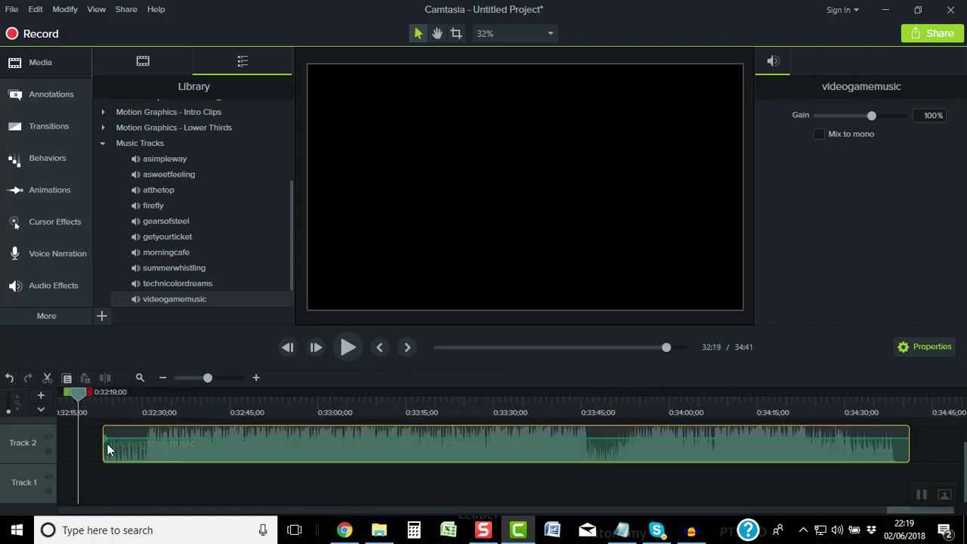
pyautogui.moveTo(102, 444); pyautogui.dragTo(588, 456)
# Preview the trimmed music from its new start, then select it from 0:34:00 to the clip's end
pyautogui.click(584, 411)
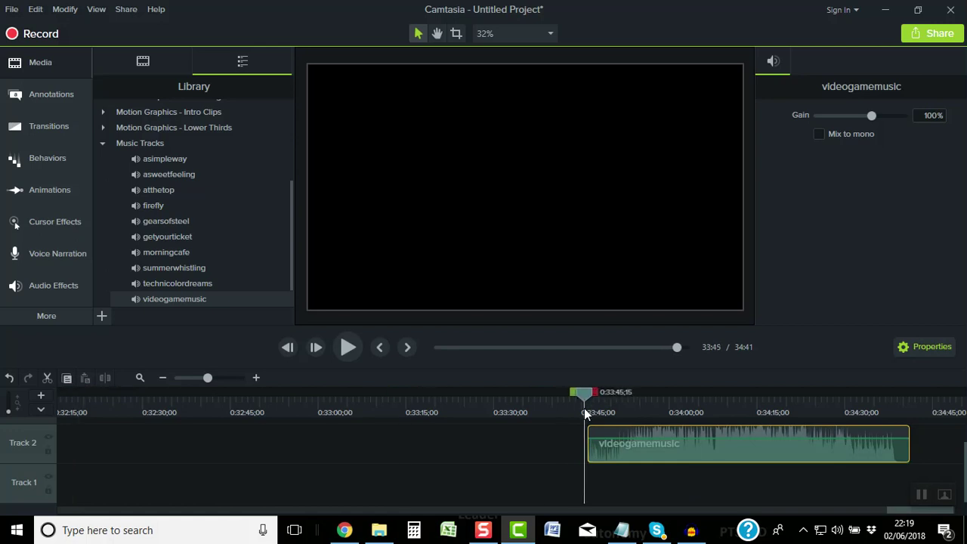
pyautogui.moveTo(584, 402); pyautogui.dragTo(590, 402)
pyautogui.click(349, 347)
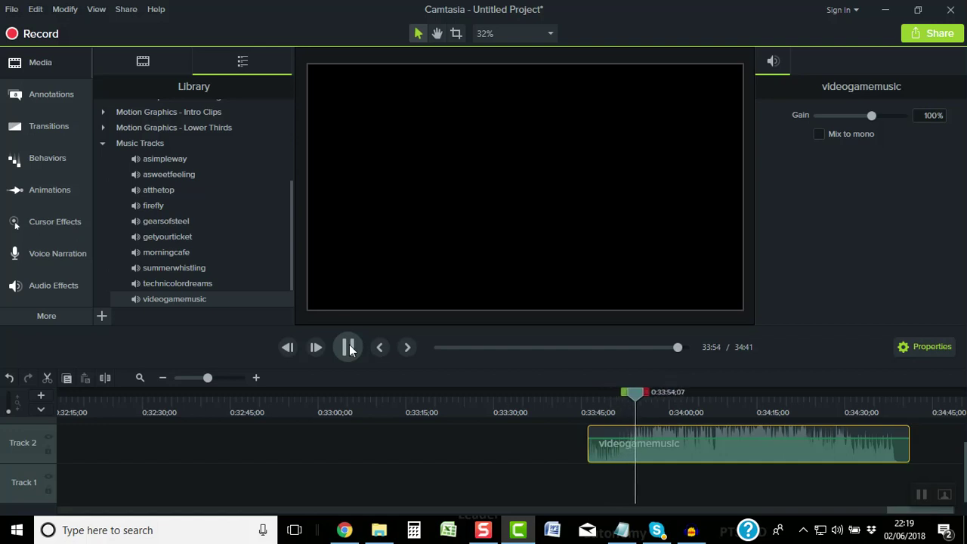
pyautogui.click(349, 348)
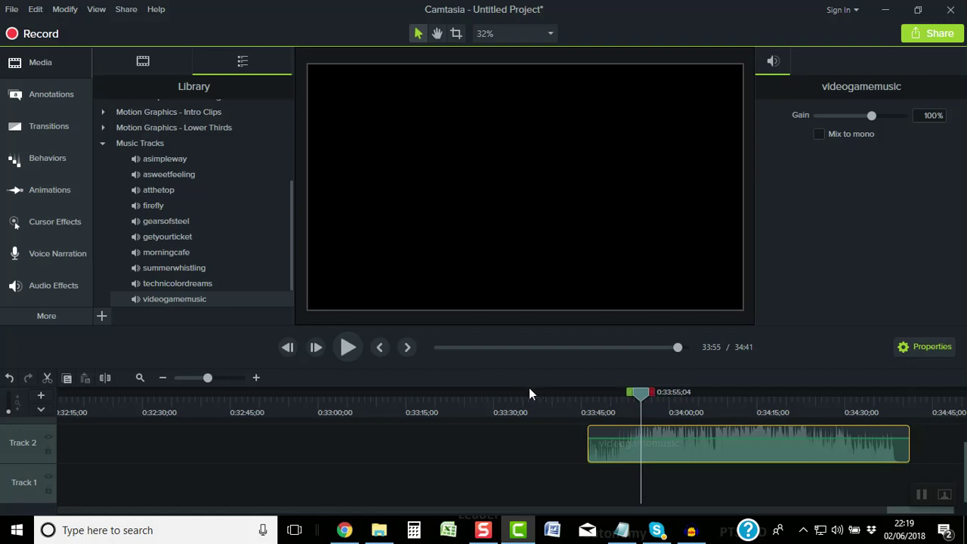
pyautogui.click(355, 353)
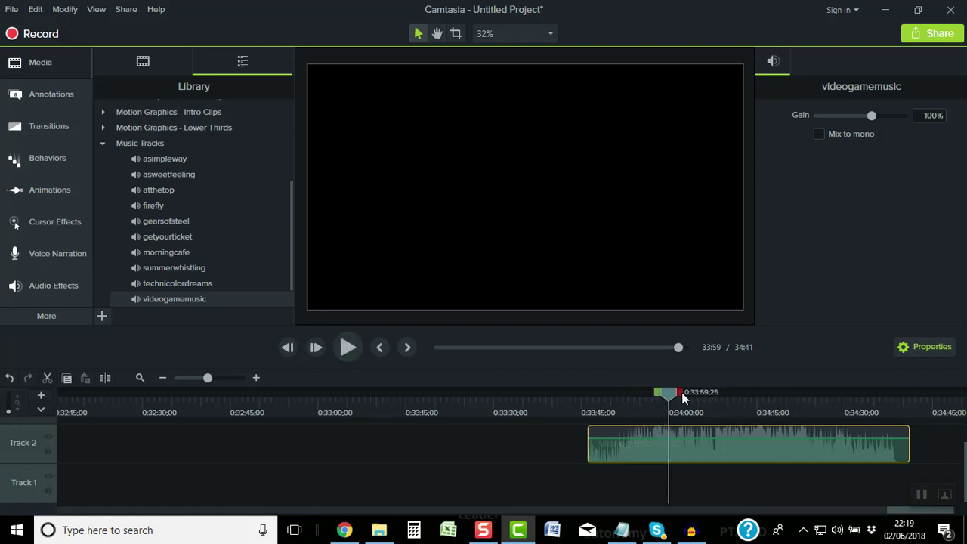
pyautogui.moveTo(683, 396); pyautogui.dragTo(920, 403)
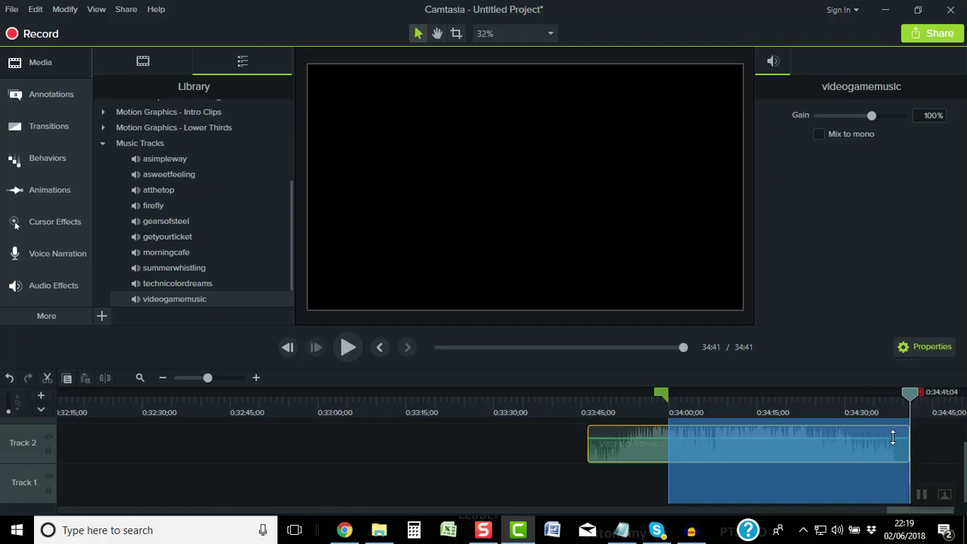
# Cut the selected music tail and preview the remaining snippet from 0:33:46
pyautogui.click(46, 376)
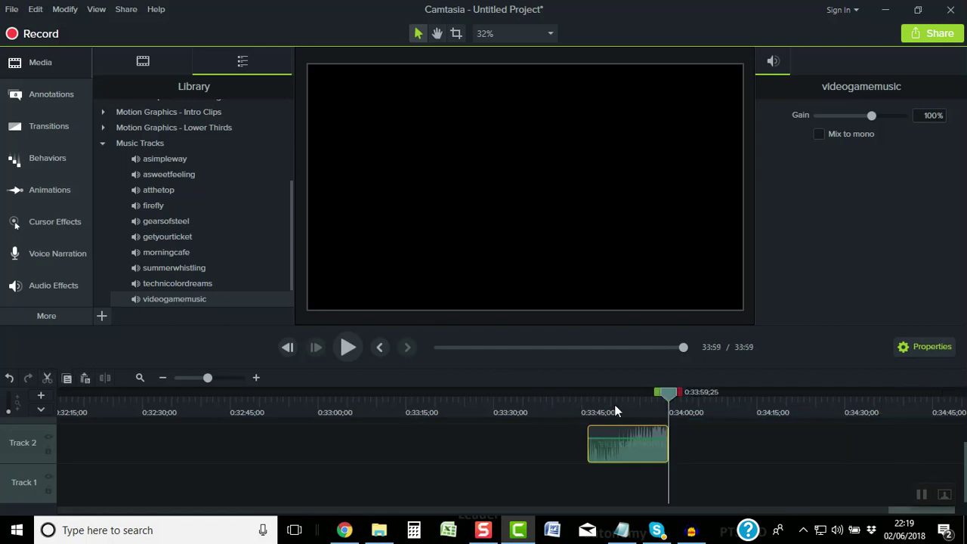
pyautogui.moveTo(661, 394); pyautogui.dragTo(580, 394)
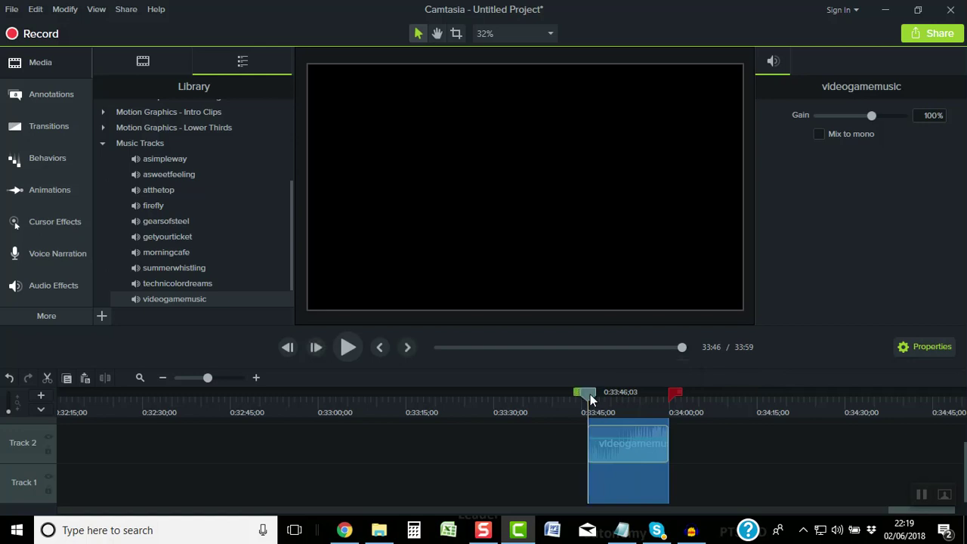
pyautogui.click(344, 348)
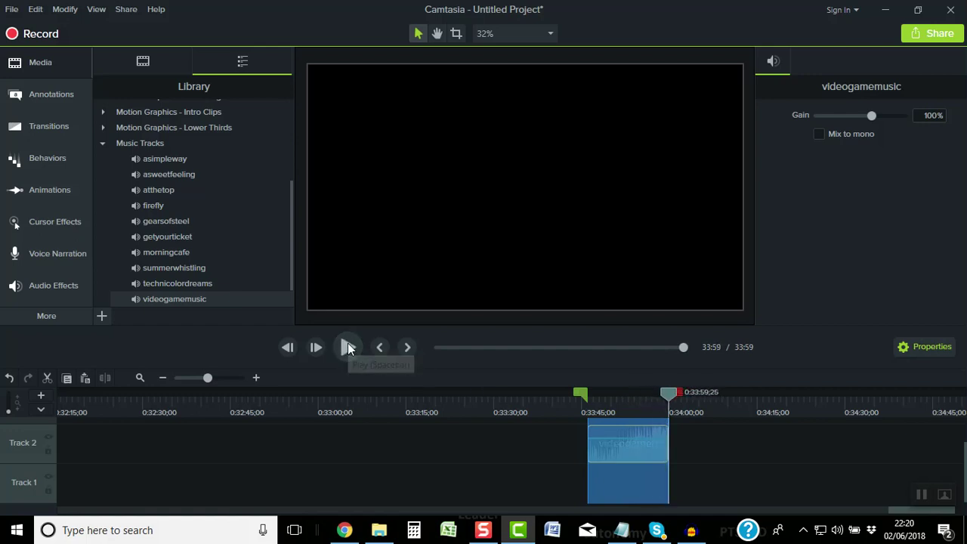
pyautogui.click(347, 347)
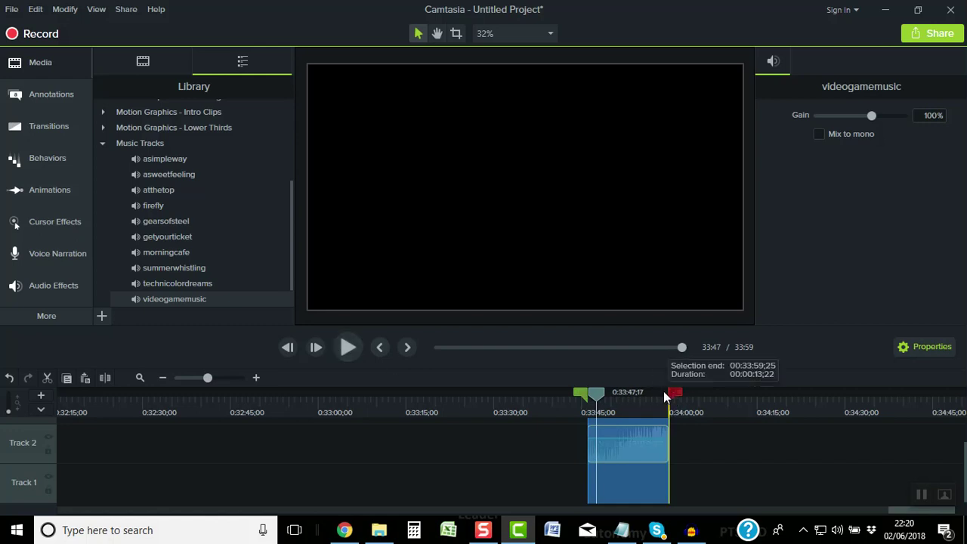
# Cut the final two seconds so the music ends at 0:33:57, then zoom out
pyautogui.moveTo(664, 392); pyautogui.dragTo(658, 397)
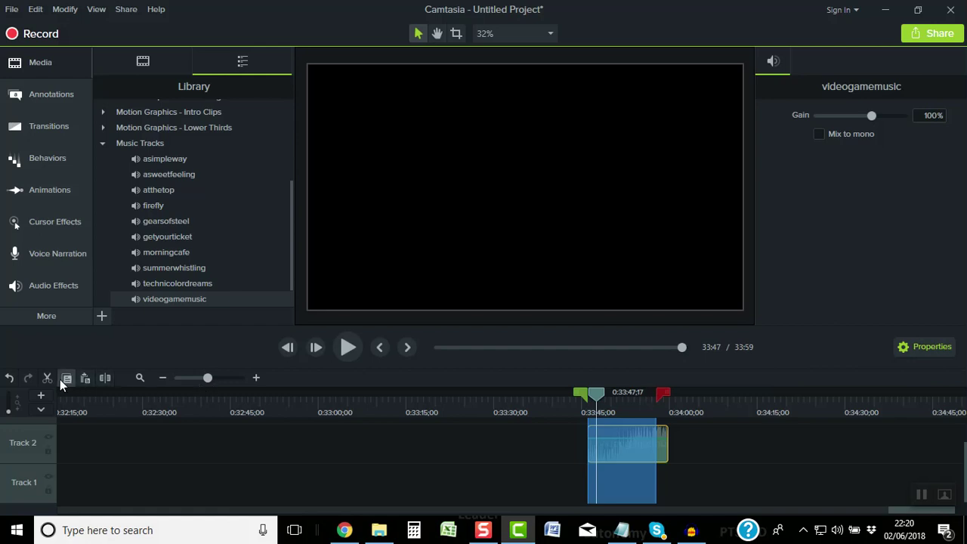
pyautogui.click(663, 397)
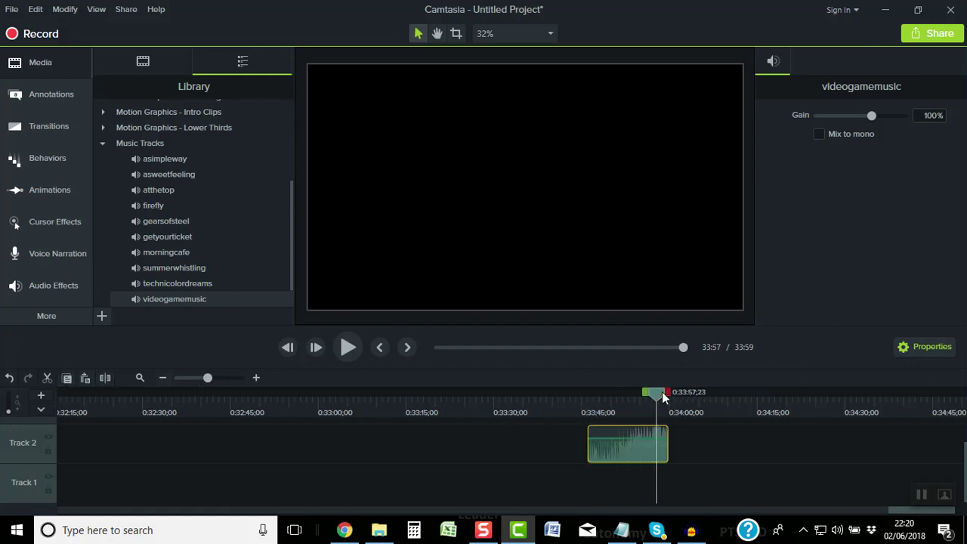
pyautogui.moveTo(666, 391); pyautogui.dragTo(669, 391)
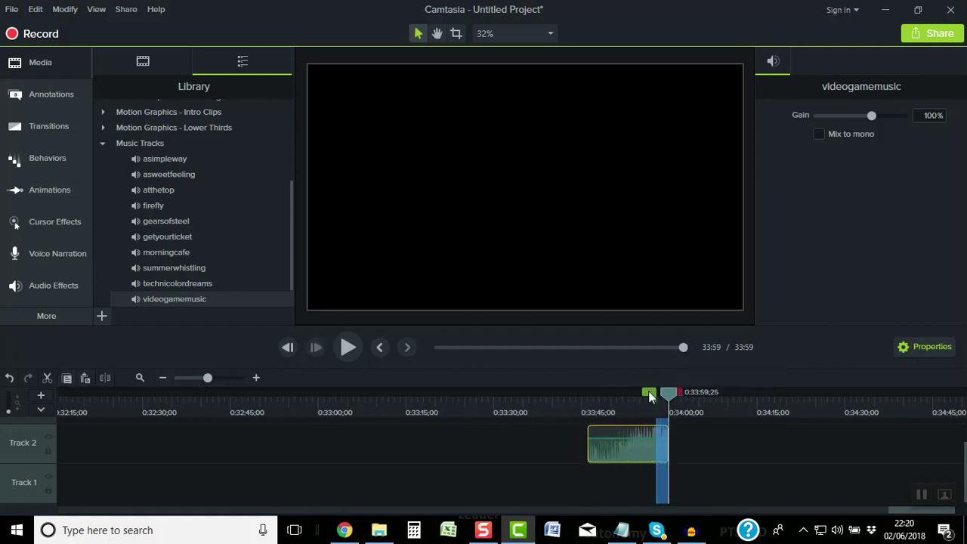
pyautogui.click(46, 378)
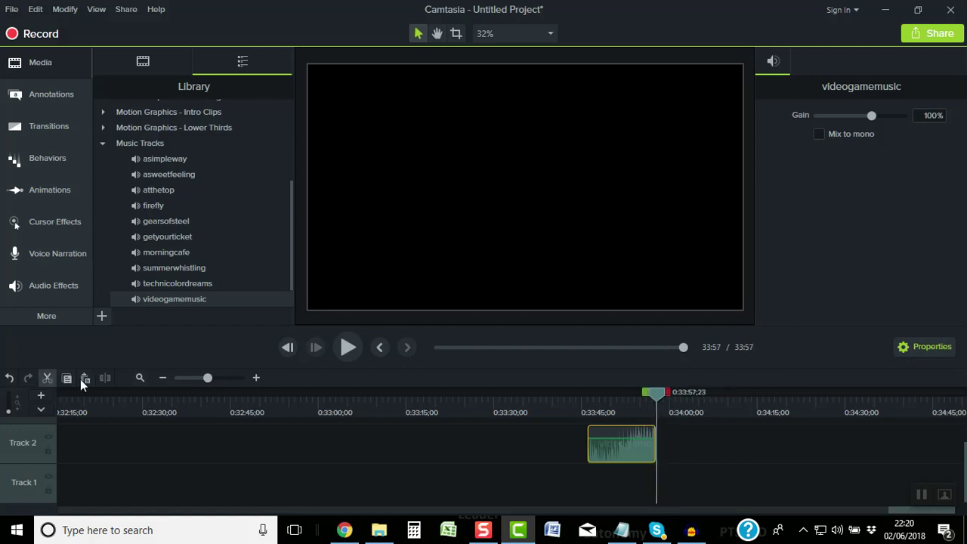
pyautogui.click(163, 378)
pyautogui.click(163, 378)
# Move the music snippet to Track 1 after the narration intro and close the gap before the interview
pyautogui.click(162, 378)
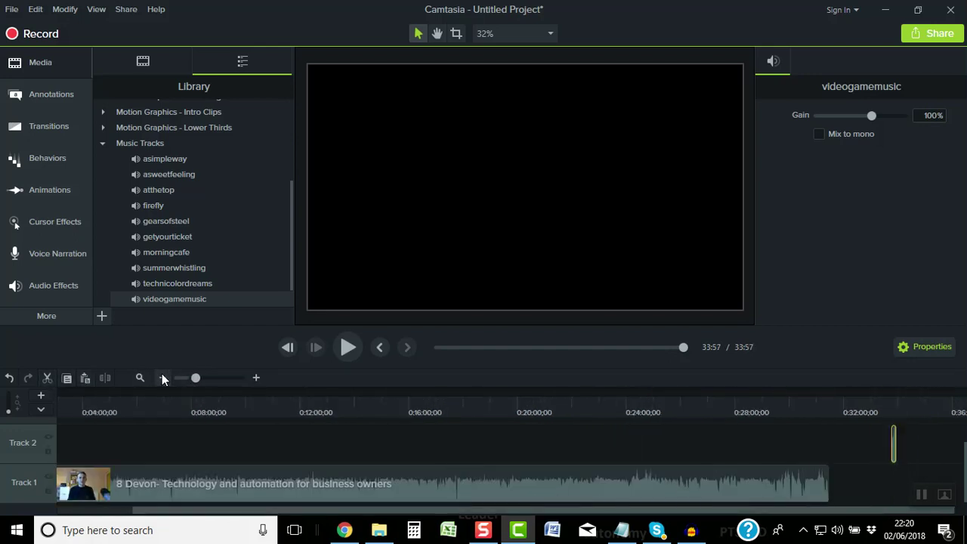
pyautogui.click(162, 377)
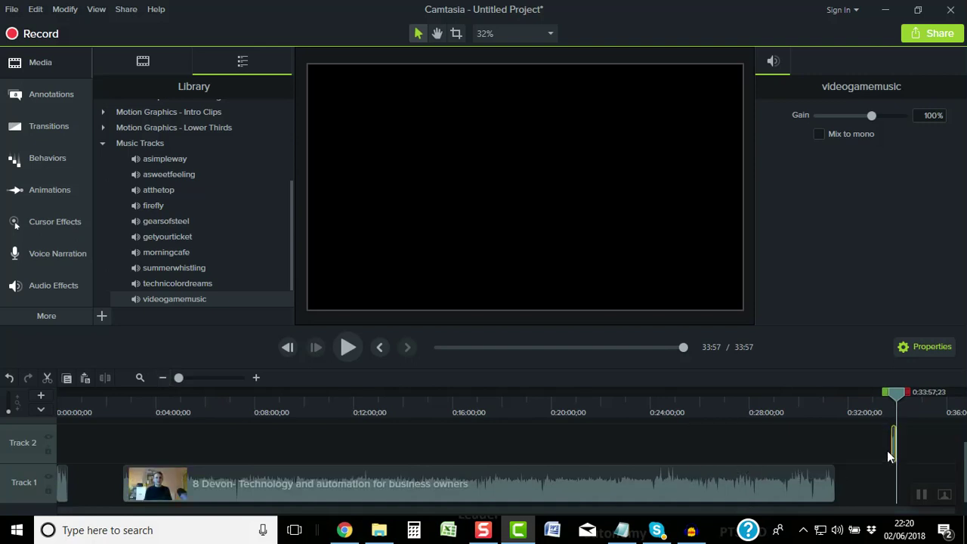
pyautogui.moveTo(893, 448); pyautogui.dragTo(70, 514)
pyautogui.moveTo(179, 477); pyautogui.dragTo(130, 476)
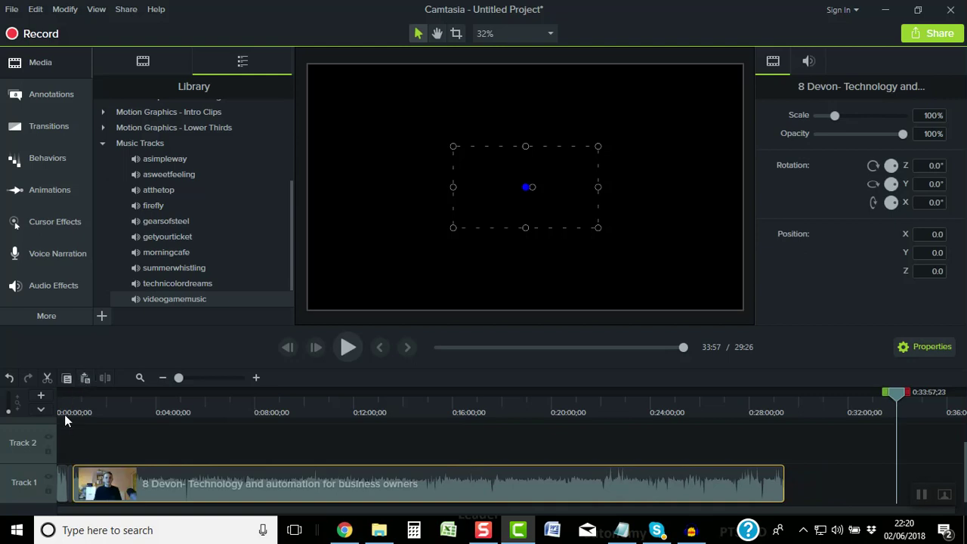
# Zoom in on the opening minutes and return the playhead to the project's start
pyautogui.click(64, 408)
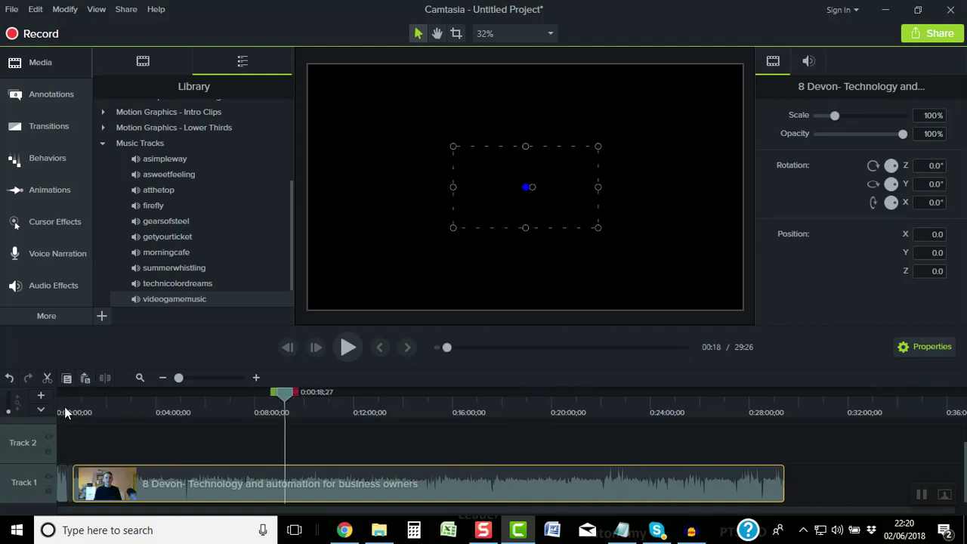
pyautogui.click(257, 378)
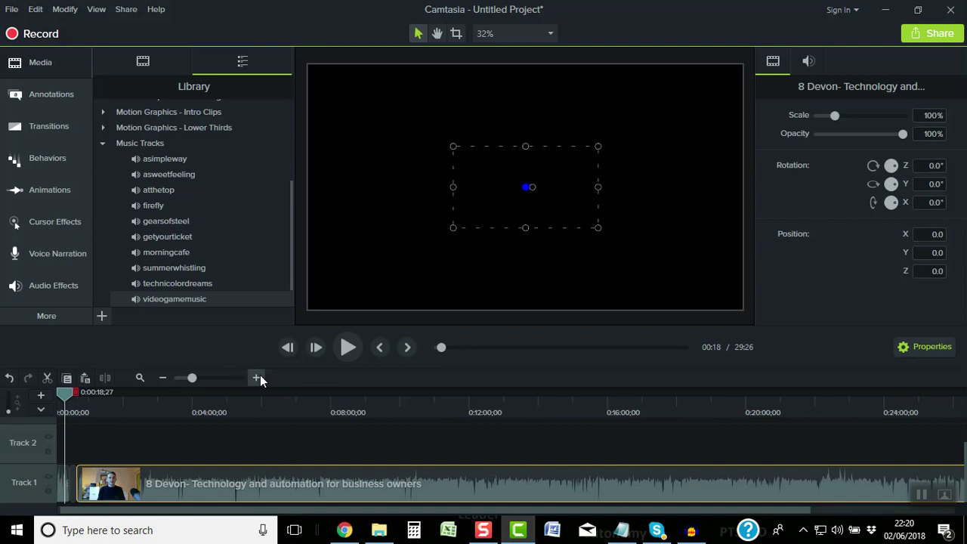
pyautogui.click(257, 377)
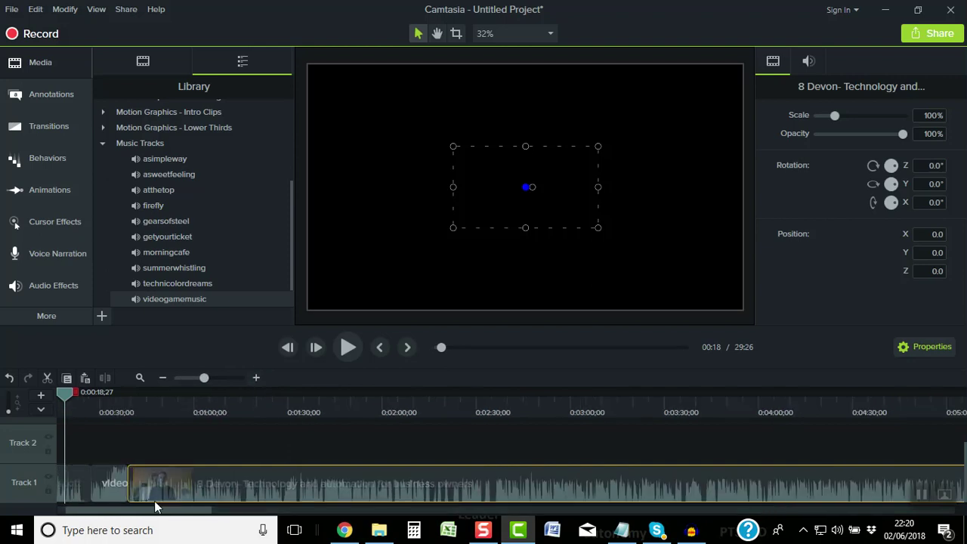
pyautogui.click(104, 513)
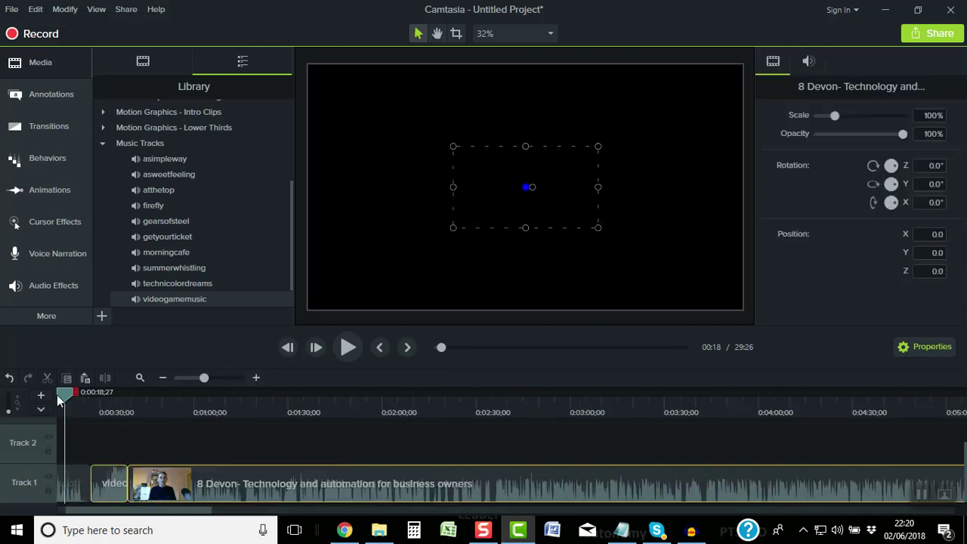
pyautogui.hotkey('ctrl', 'Home')
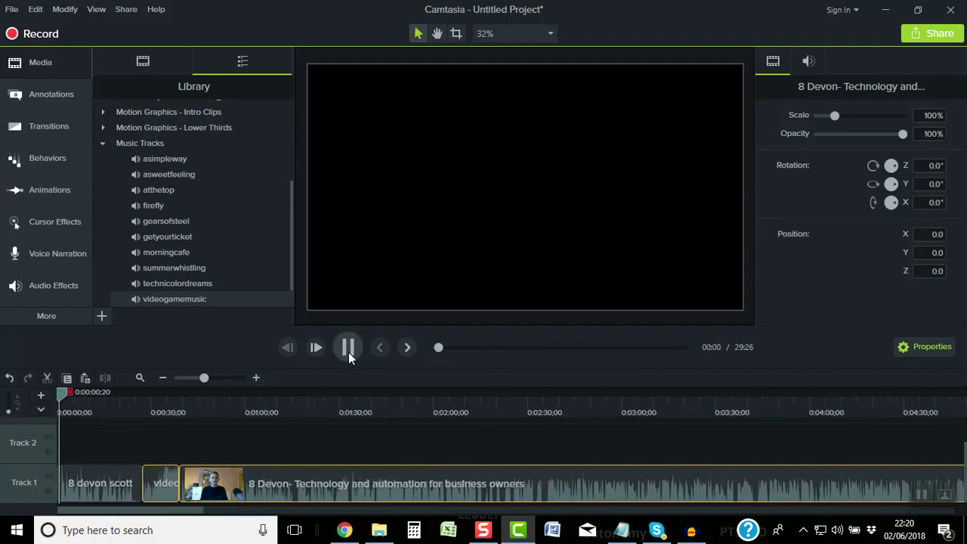
# Ripple-delete the narration's opening 0:00–0:01;10 and preview from the start to about 0:12
pyautogui.click(348, 349)
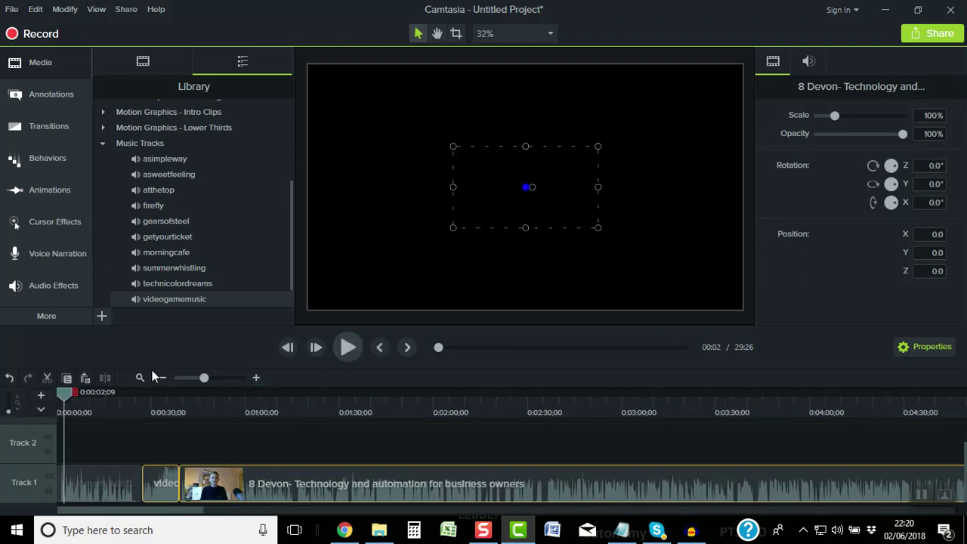
pyautogui.click(255, 378)
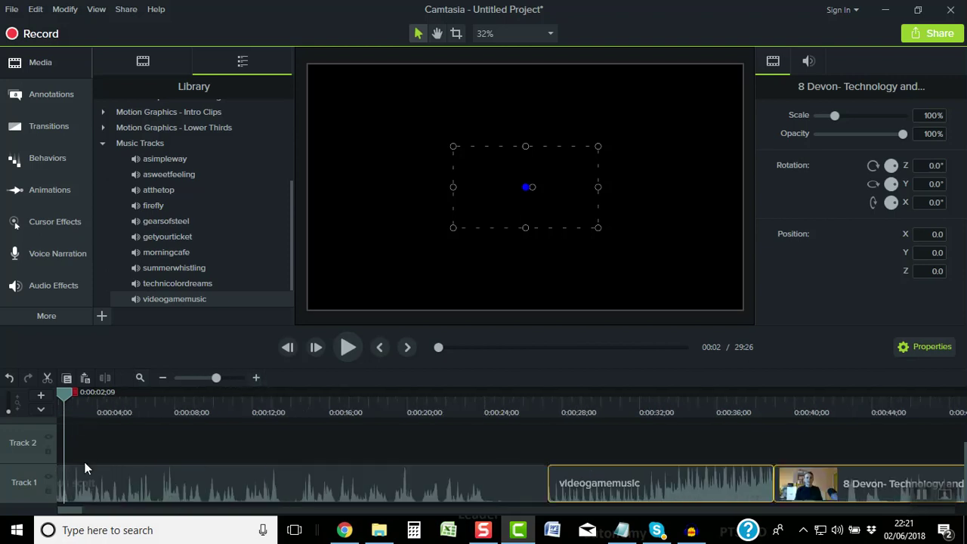
pyautogui.moveTo(75, 512); pyautogui.dragTo(68, 512)
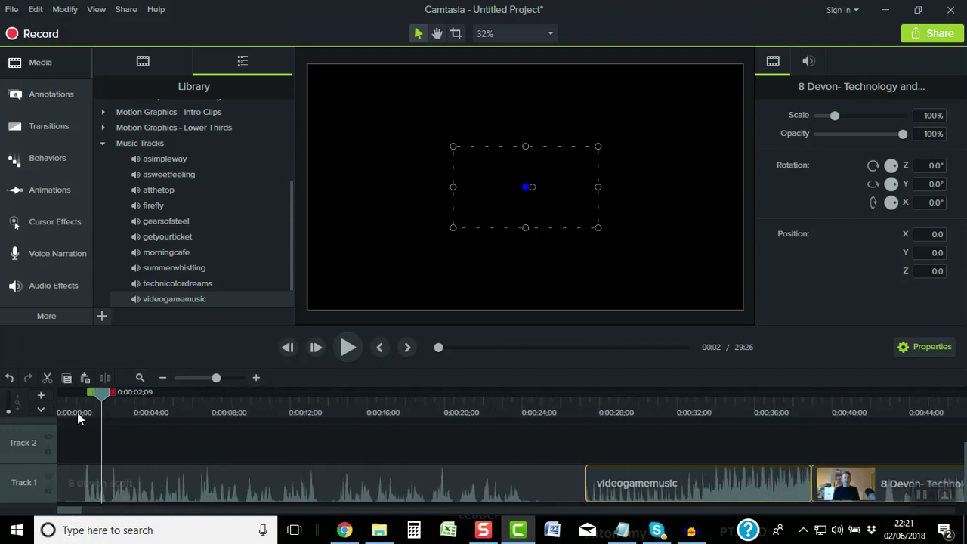
pyautogui.moveTo(78, 409); pyautogui.dragTo(59, 391)
pyautogui.hotkey('ctrl', 'x')
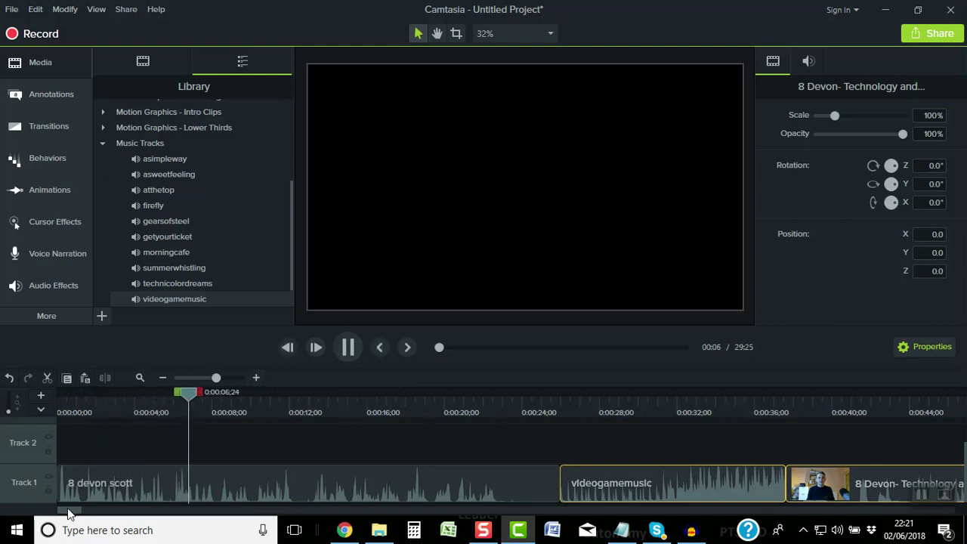
pyautogui.moveTo(68, 510); pyautogui.dragTo(72, 512)
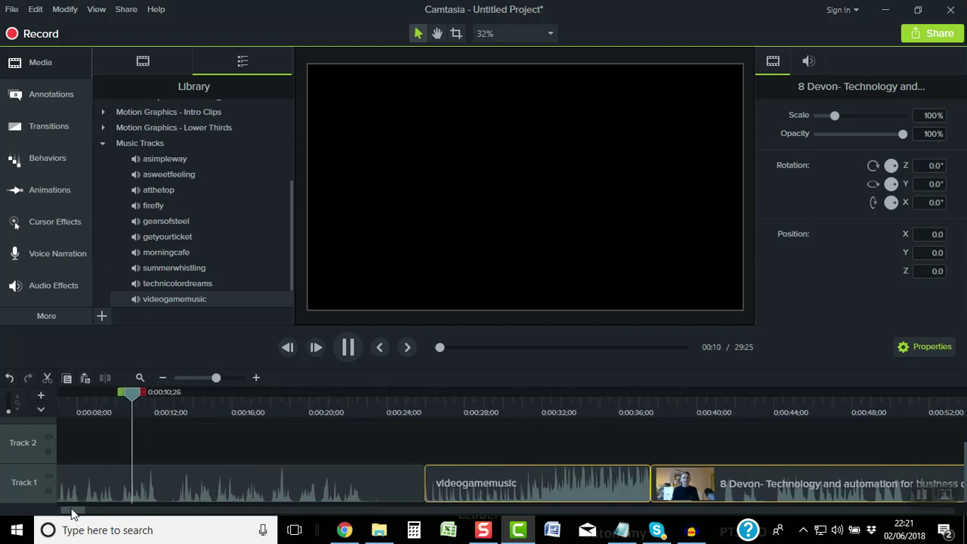
pyautogui.click(162, 409)
# Cut the 0:00:12;06–0:00:13;01 range out of the narration
pyautogui.click(255, 377)
pyautogui.click(255, 377)
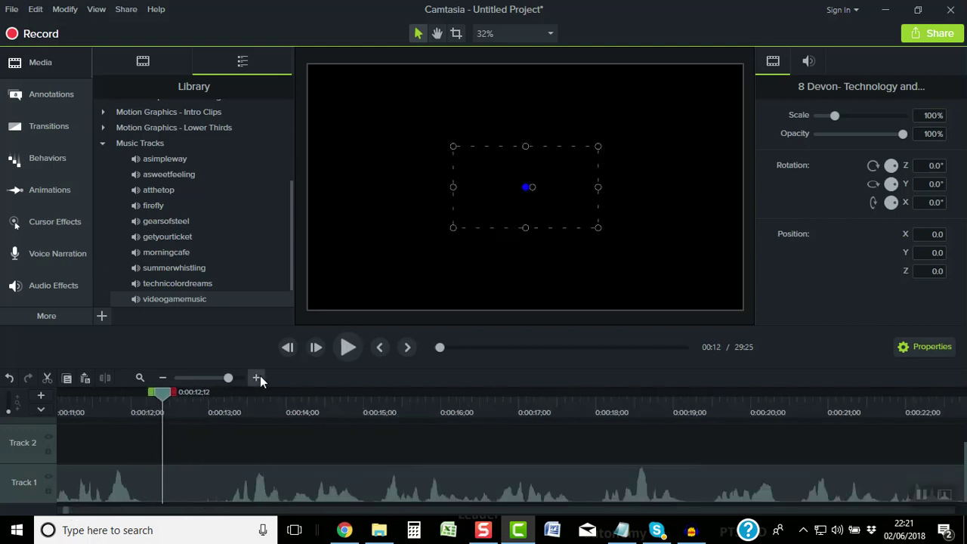
pyautogui.moveTo(176, 398); pyautogui.dragTo(224, 403)
pyautogui.moveTo(157, 393); pyautogui.dragTo(143, 390)
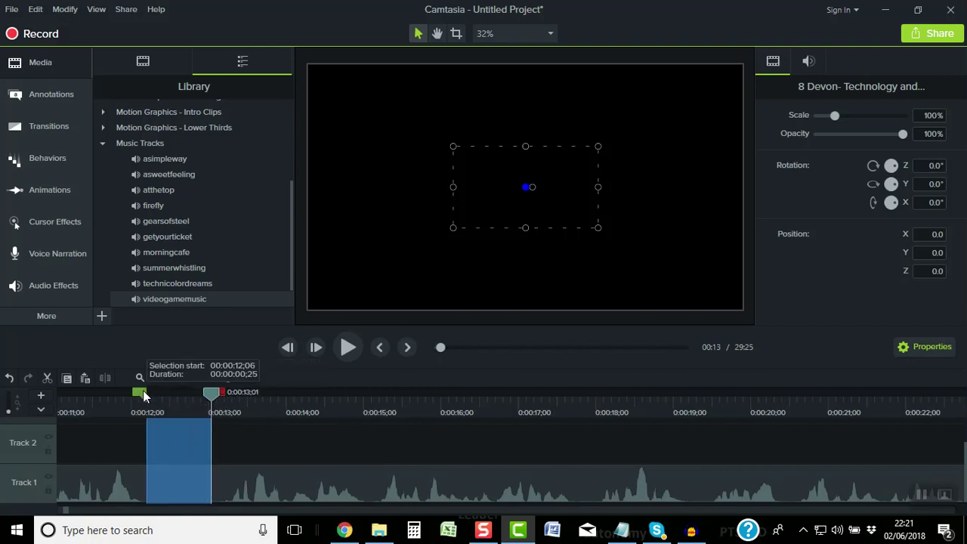
pyautogui.click(46, 374)
# Preview across the cut, then move the music clip up onto Track 2
pyautogui.click(91, 410)
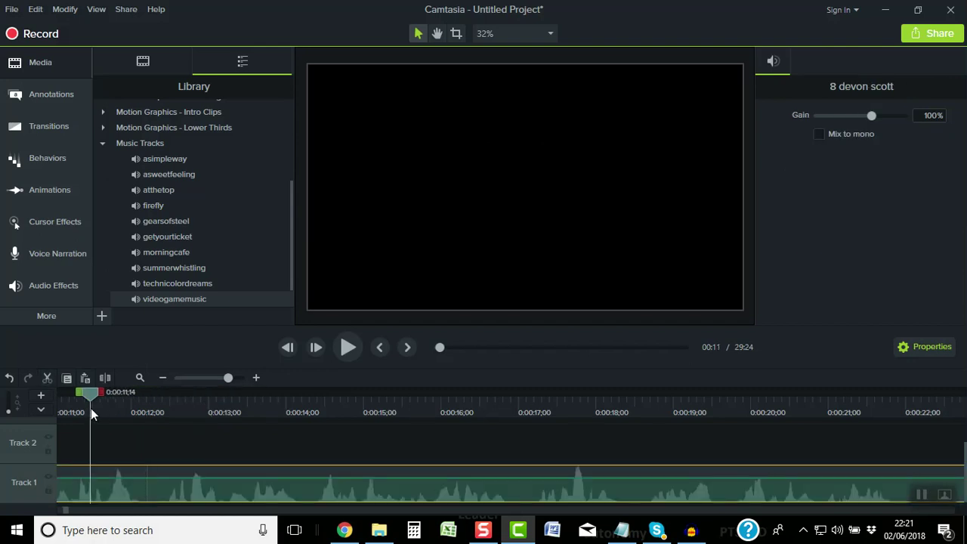
pyautogui.click(349, 347)
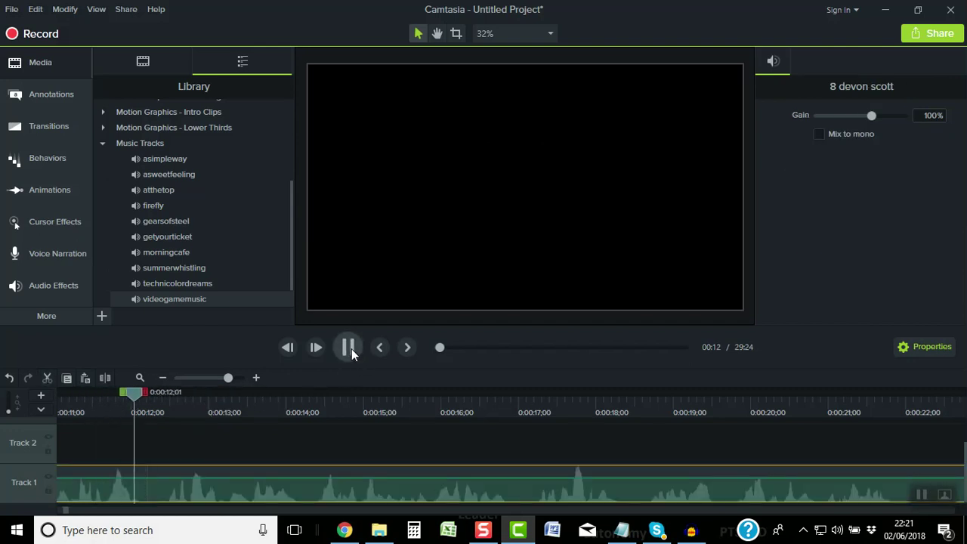
pyautogui.click(163, 374)
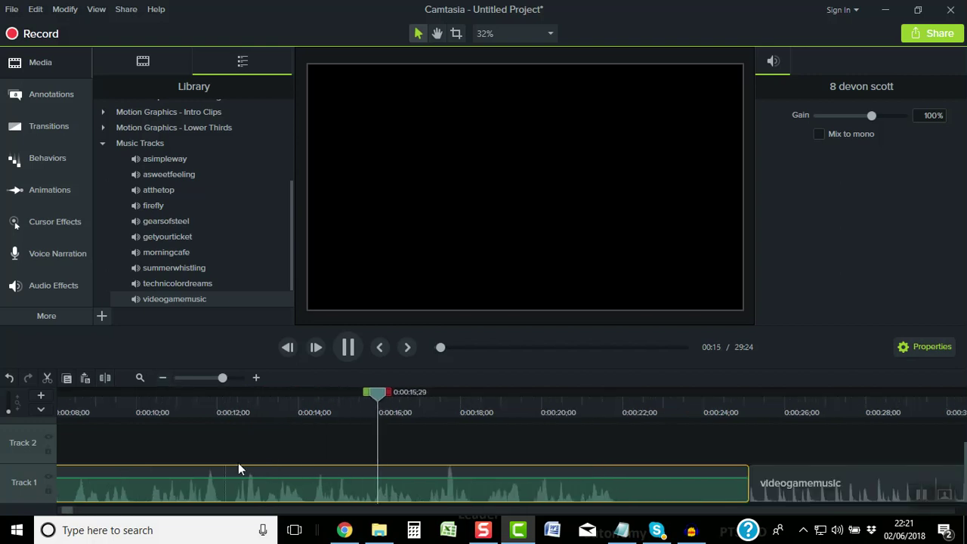
pyautogui.moveTo(68, 514); pyautogui.dragTo(73, 513)
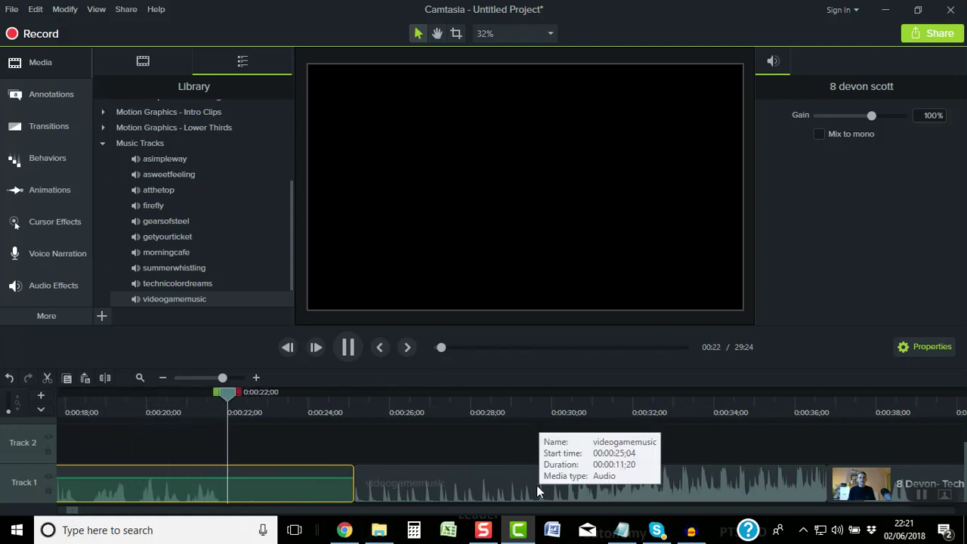
pyautogui.moveTo(536, 490); pyautogui.dragTo(339, 432)
# Play the music snippet through into the interview's opening, stopping at 0:40
pyautogui.click(349, 343)
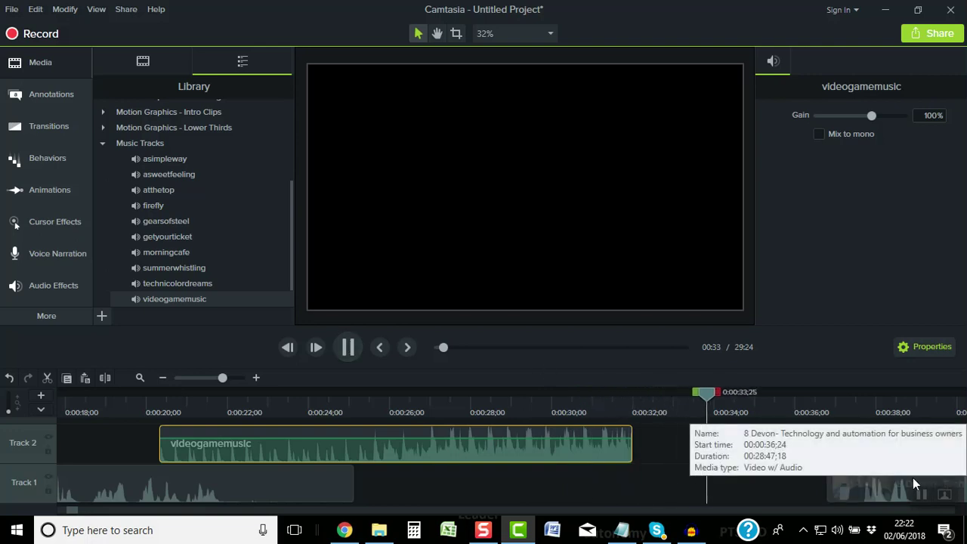
pyautogui.click(162, 377)
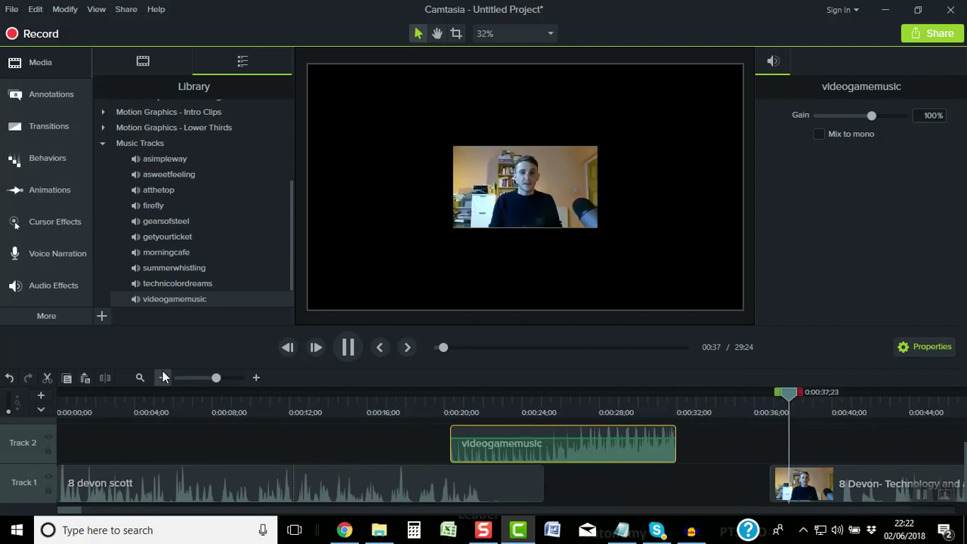
pyautogui.scroll(-2, 273, 412)
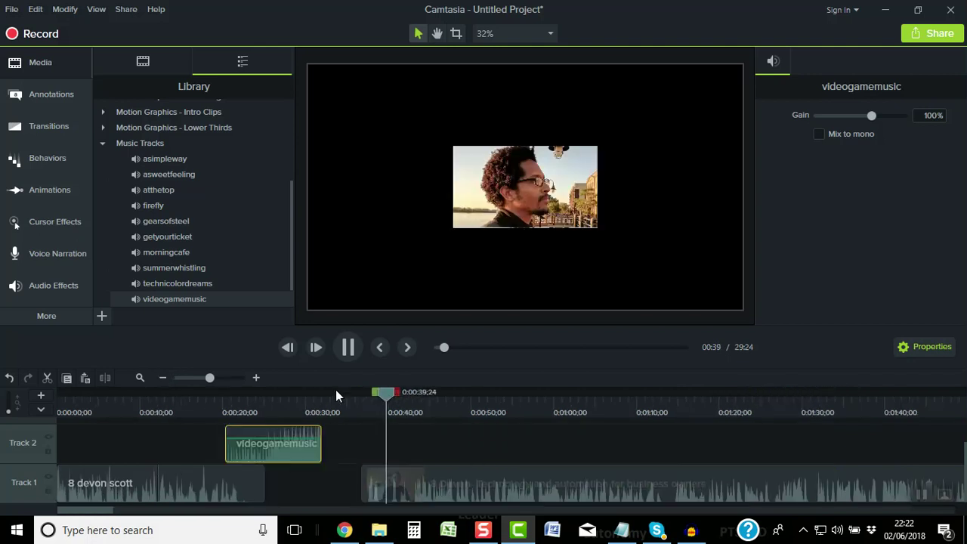
pyautogui.click(340, 347)
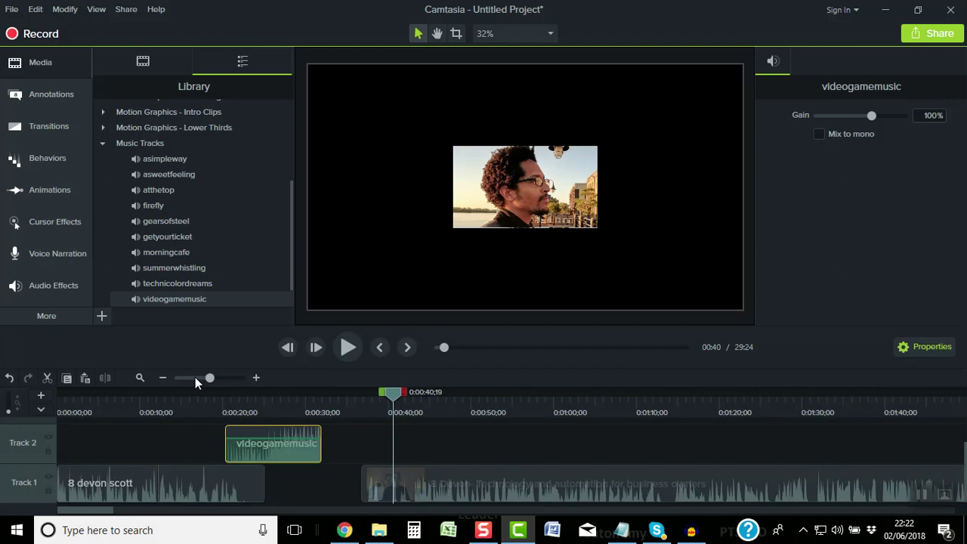
# Slide the interview clip left to start around 0:31, just before the Track 2 music ends
pyautogui.moveTo(344, 412); pyautogui.dragTo(358, 404)
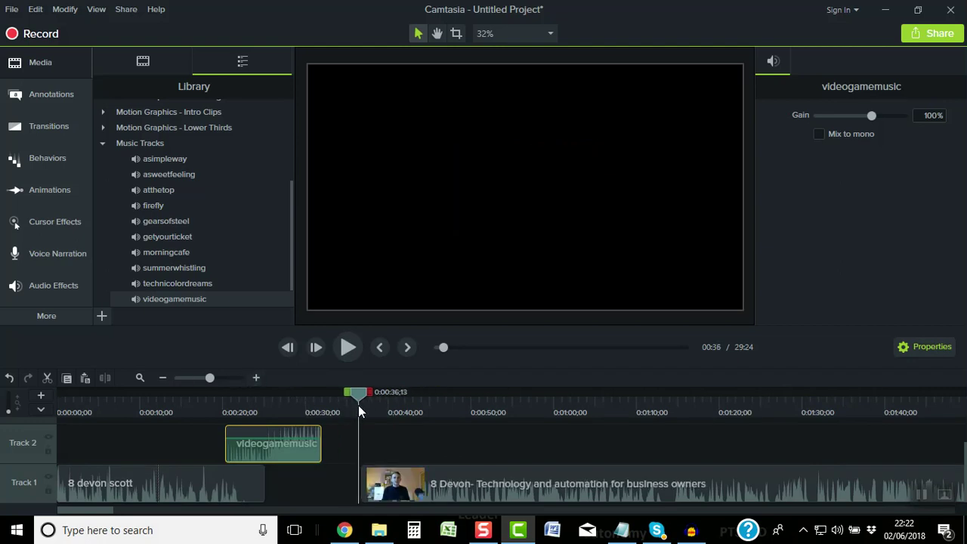
pyautogui.click(257, 375)
pyautogui.click(257, 374)
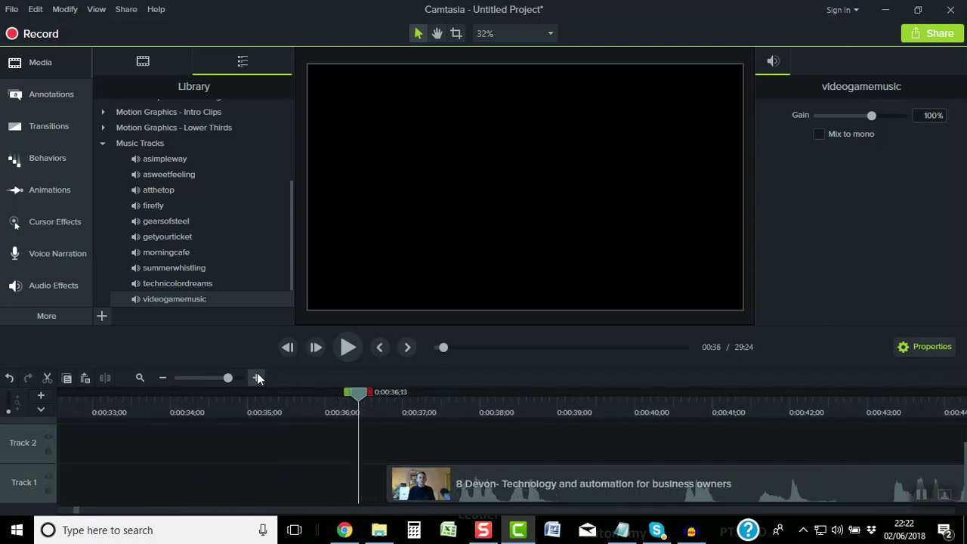
pyautogui.moveTo(422, 469); pyautogui.dragTo(199, 470)
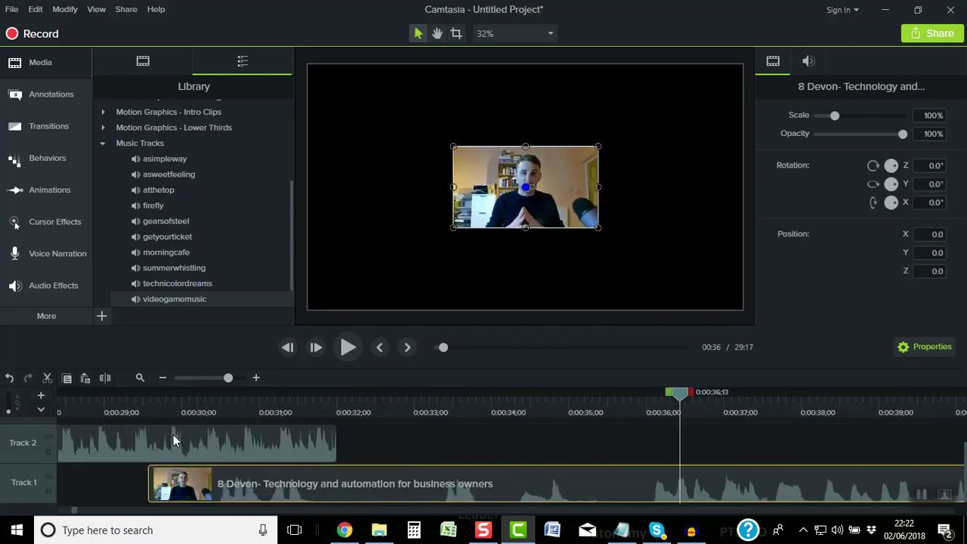
pyautogui.moveTo(203, 488); pyautogui.dragTo(301, 488)
pyautogui.click(160, 378)
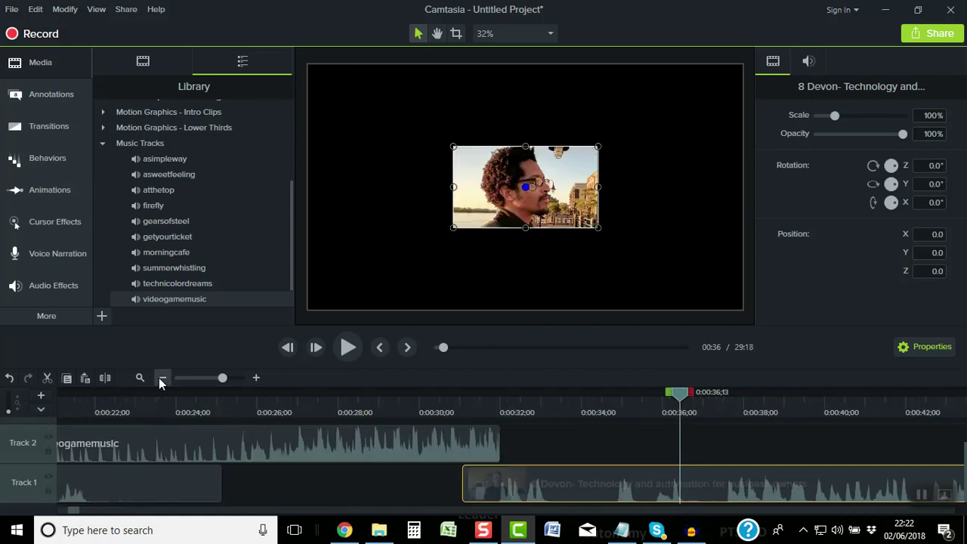
pyautogui.click(160, 378)
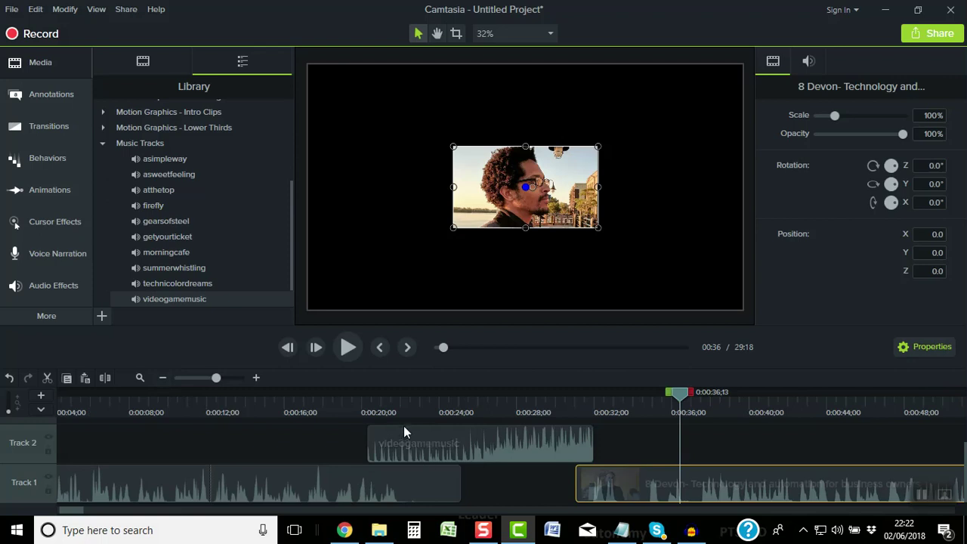
pyautogui.moveTo(403, 426); pyautogui.dragTo(393, 428)
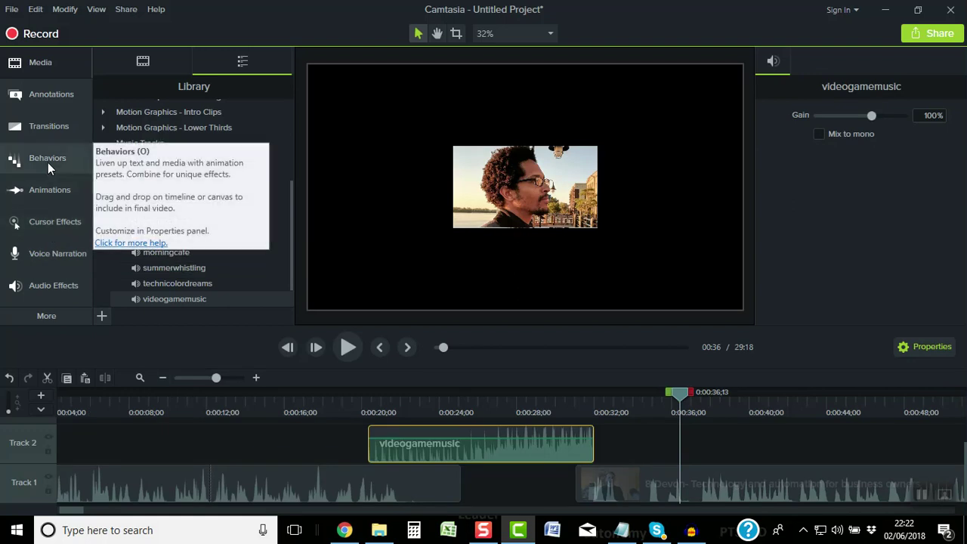
# Apply Fade In and Fade Out to the videogamemusic clip and preview it from 0:19
pyautogui.click(43, 280)
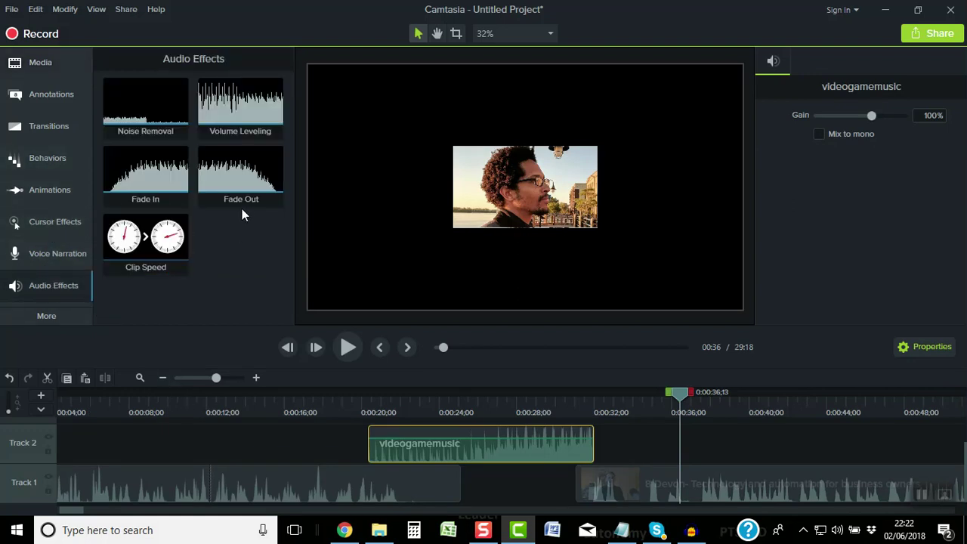
pyautogui.click(178, 178)
pyautogui.moveTo(156, 175); pyautogui.dragTo(384, 447)
pyautogui.moveTo(239, 175); pyautogui.dragTo(560, 449)
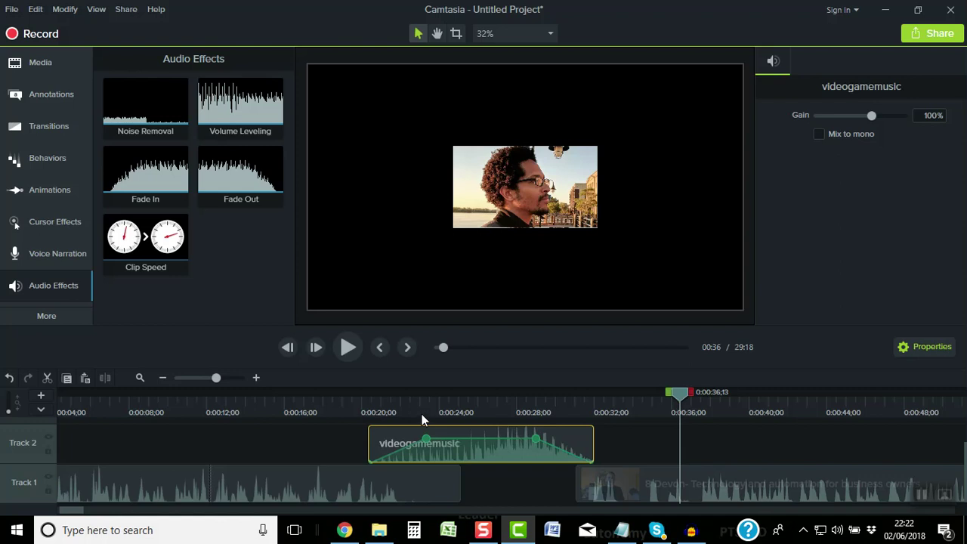
pyautogui.click(332, 410)
pyautogui.click(352, 347)
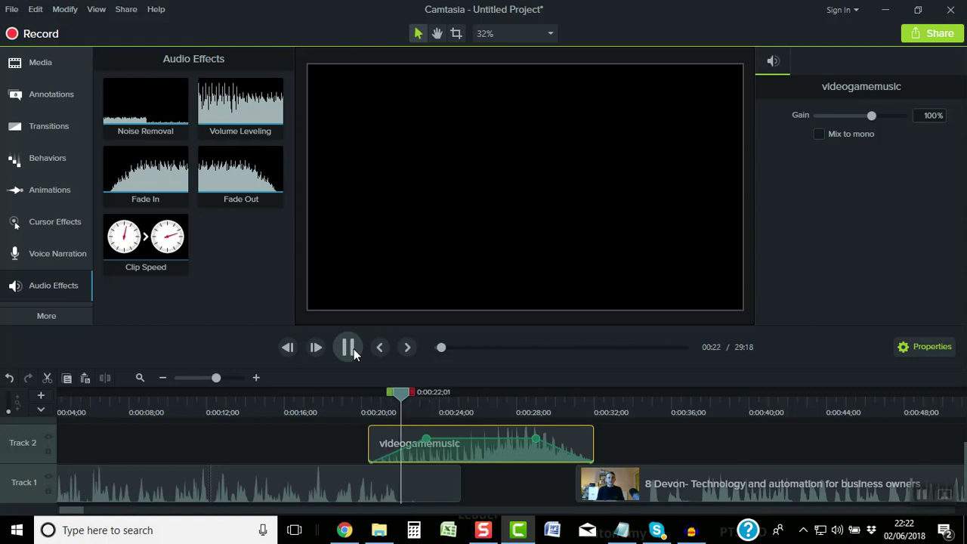
pyautogui.click(354, 349)
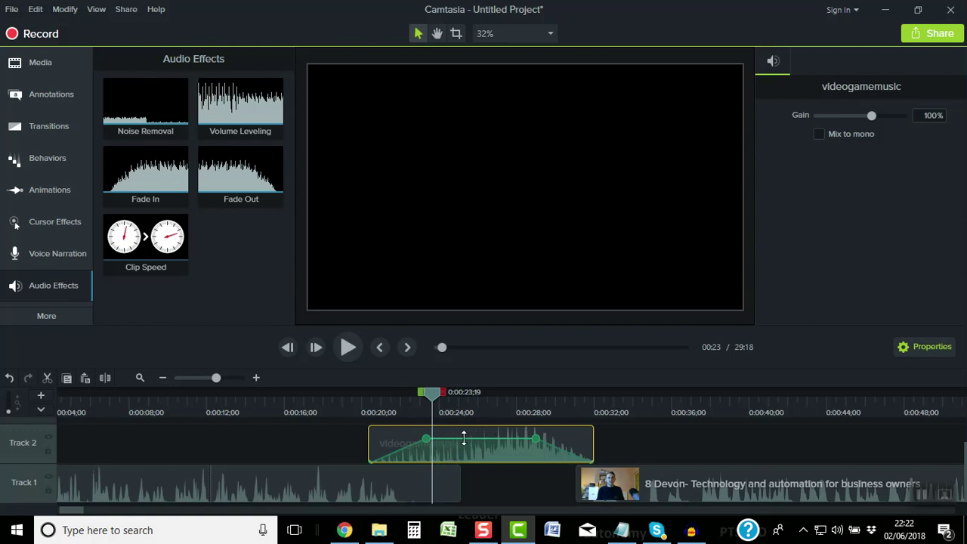
# Lower the music clip's volume and preview it from 0:00:17;22
pyautogui.moveTo(470, 439); pyautogui.dragTo(470, 451)
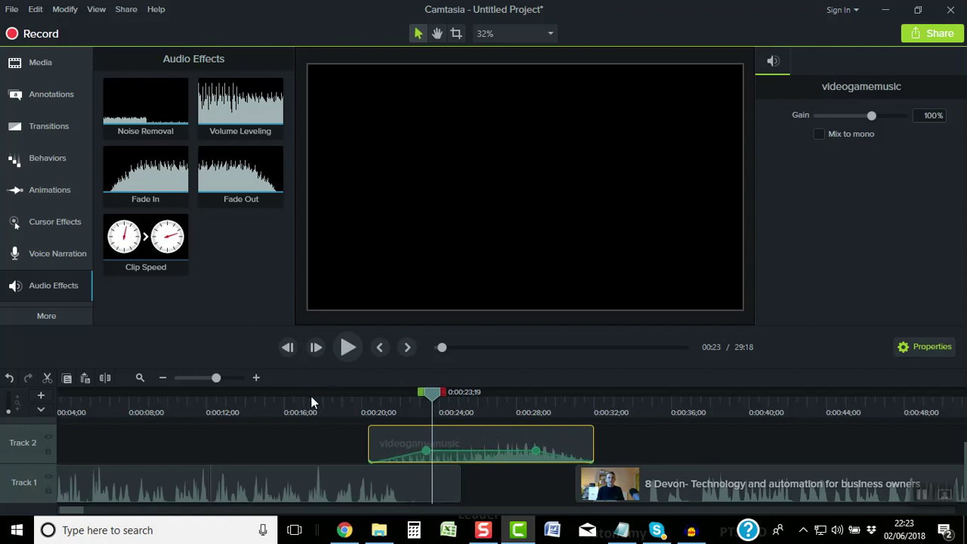
pyautogui.click(318, 400)
pyautogui.click(347, 346)
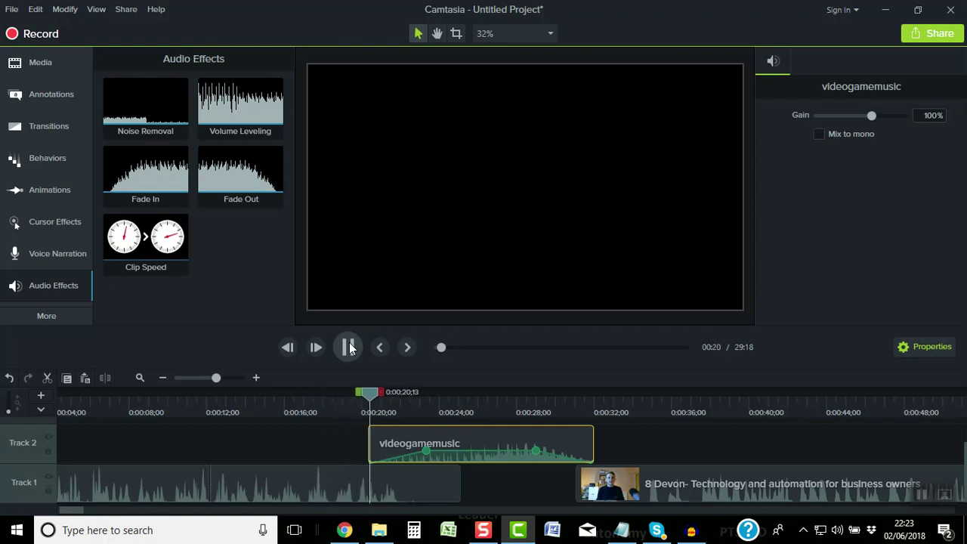
pyautogui.click(348, 346)
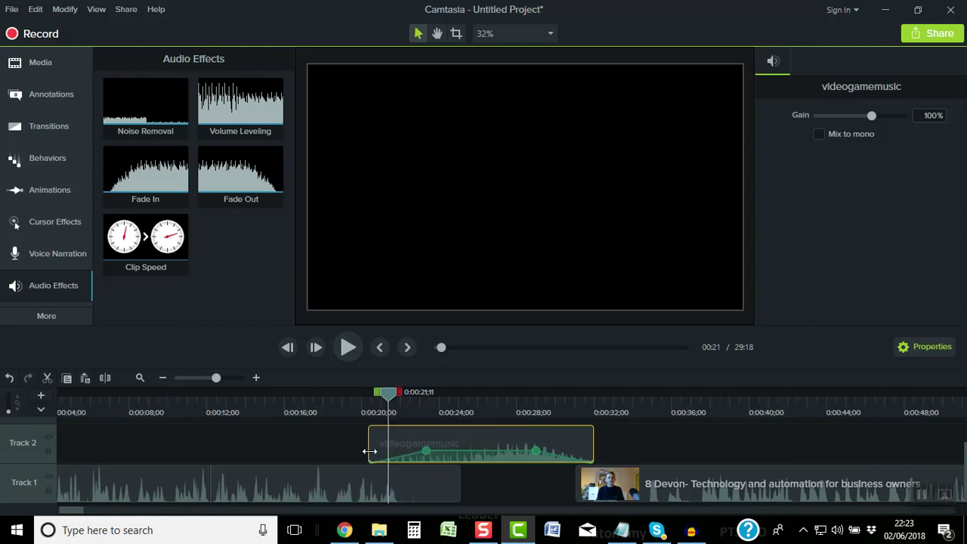
# Extend the music clip to start about a second earlier and preview to 0:00:28;22
pyautogui.moveTo(368, 451); pyautogui.dragTo(387, 436)
pyautogui.click(329, 422)
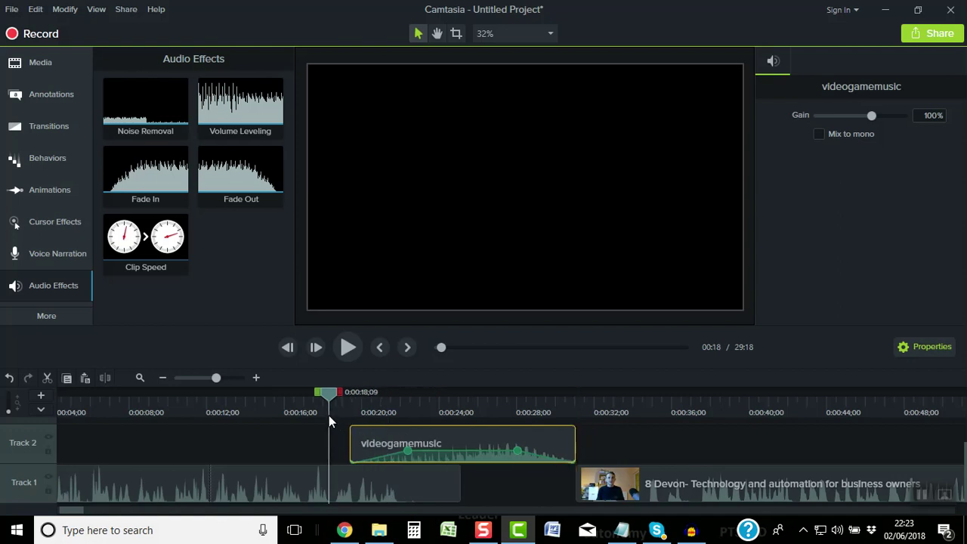
pyautogui.click(346, 349)
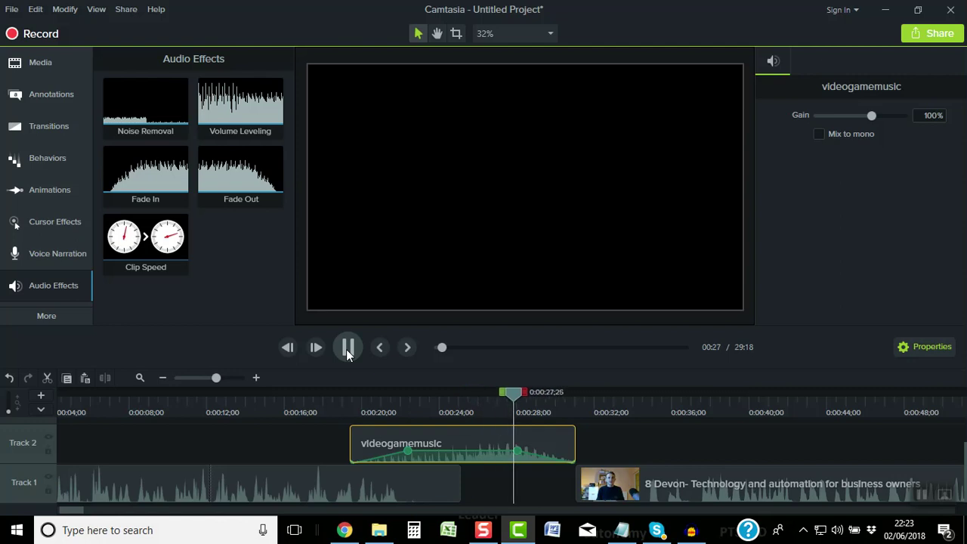
pyautogui.click(347, 347)
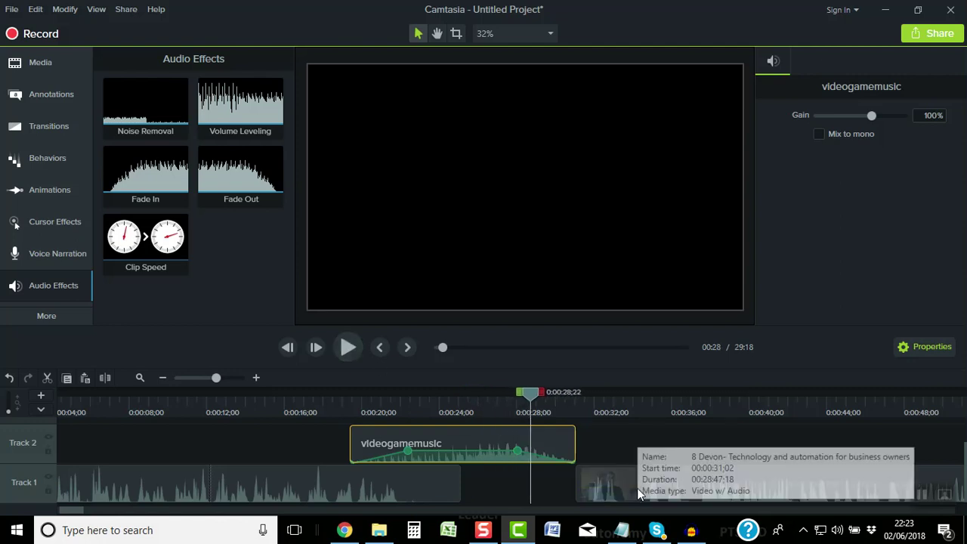
# Shift the interview clip slightly earlier to overlap the music's end, previewing from 0:27
pyautogui.moveTo(637, 488); pyautogui.dragTo(612, 487)
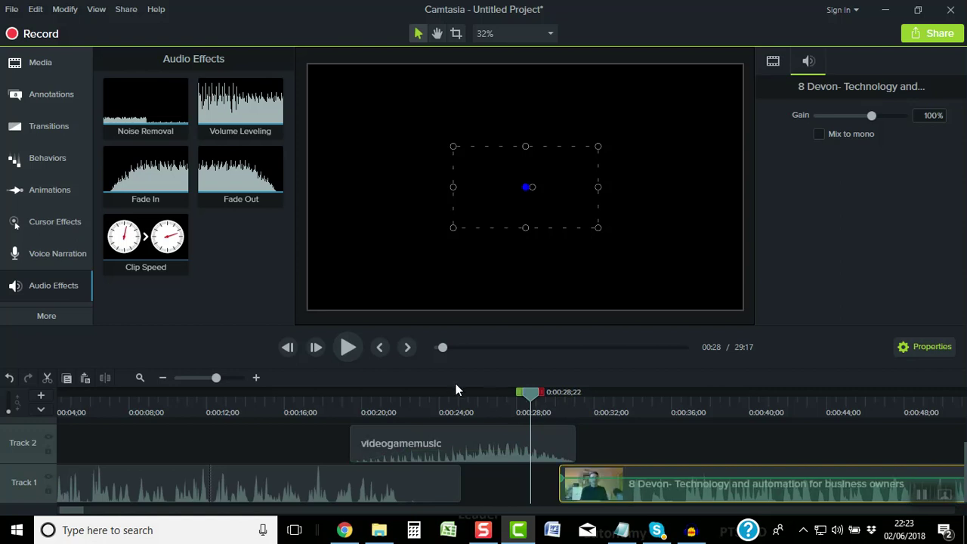
pyautogui.click(347, 347)
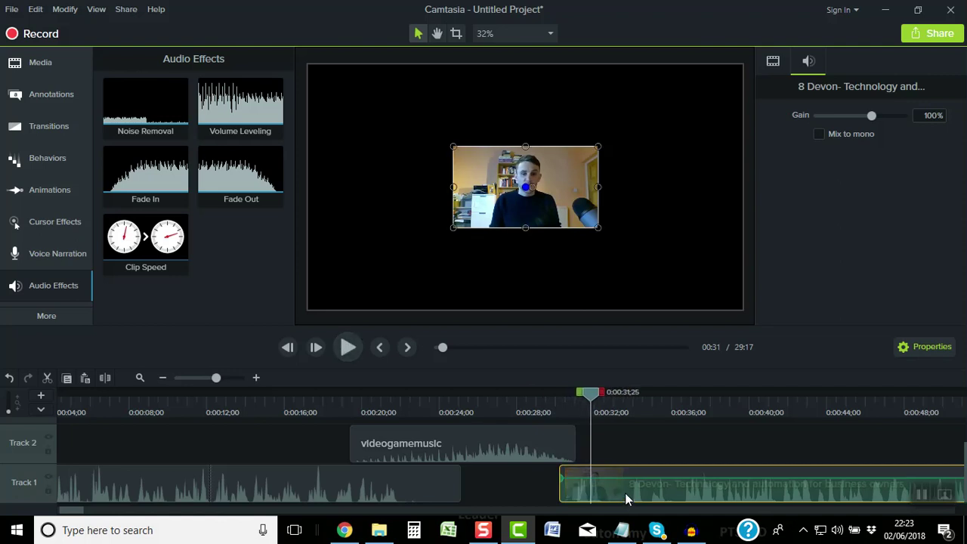
pyautogui.moveTo(625, 493); pyautogui.dragTo(486, 445)
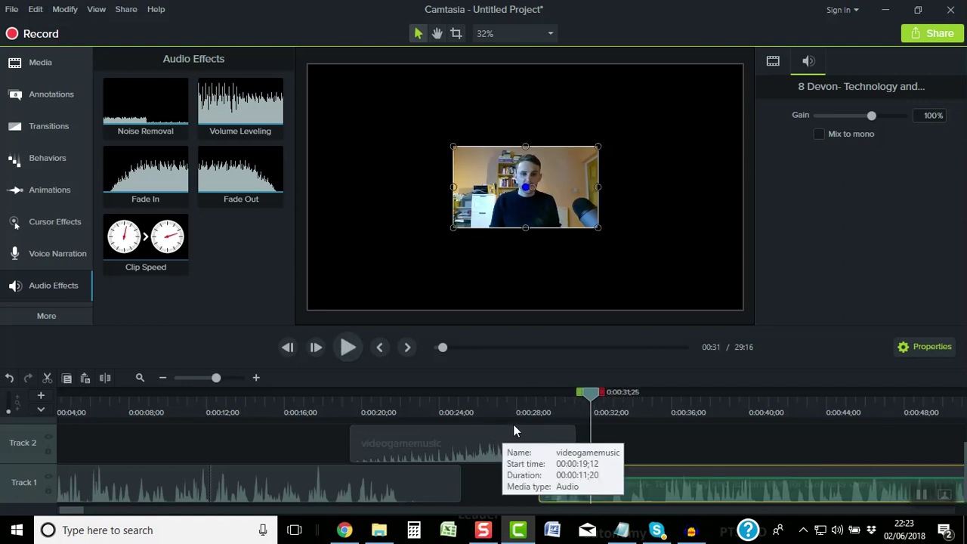
pyautogui.click(348, 347)
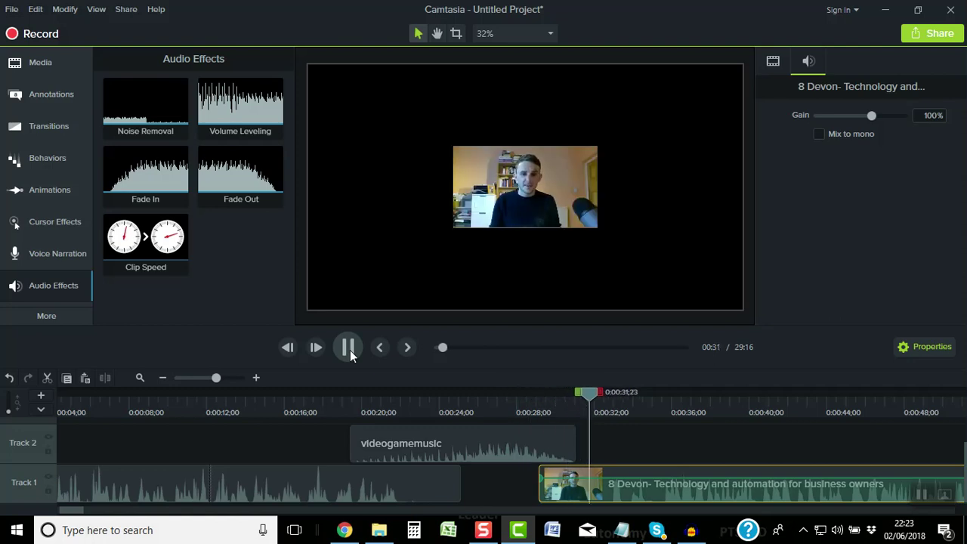
pyautogui.click(349, 347)
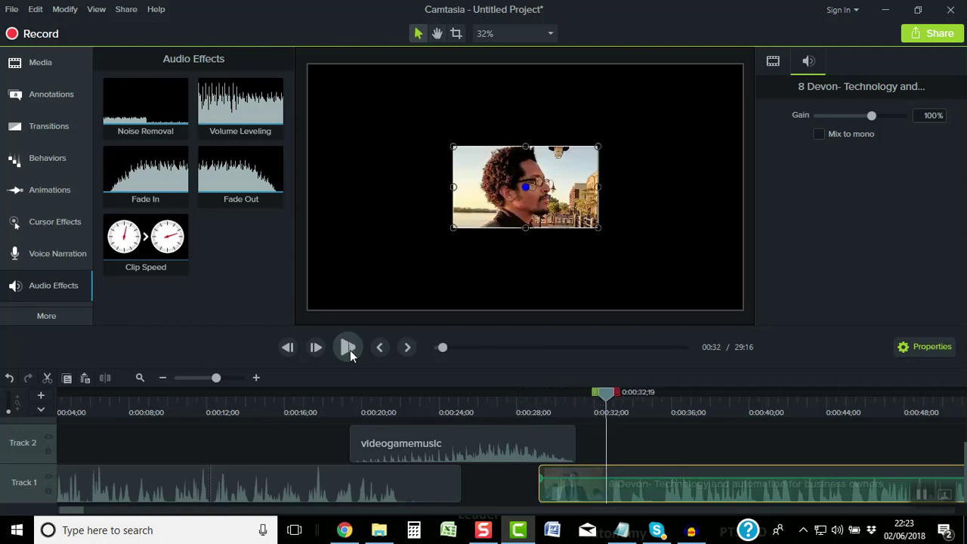
# Zoom in on the join and select a short stretch of the interview near 0:32
pyautogui.click(259, 373)
pyautogui.click(259, 373)
pyautogui.click(259, 373)
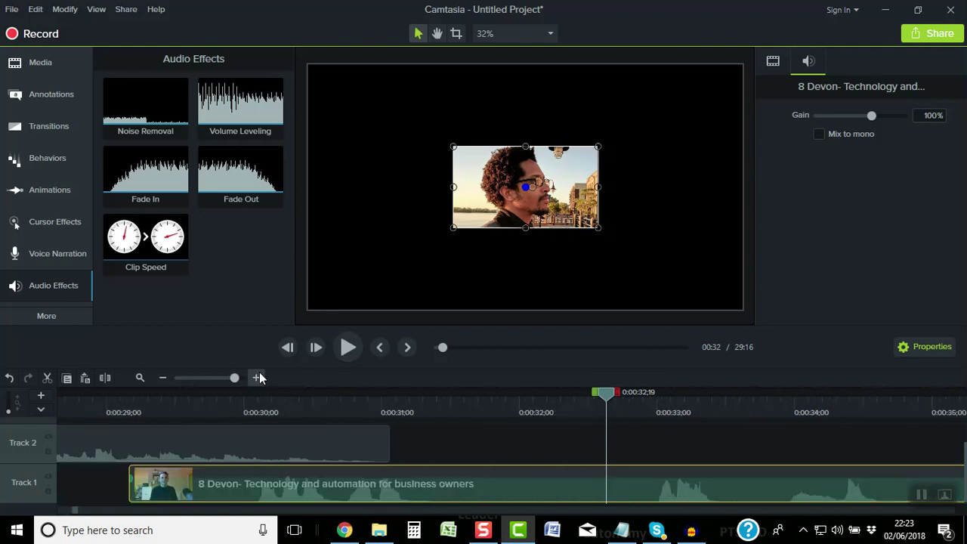
pyautogui.click(259, 373)
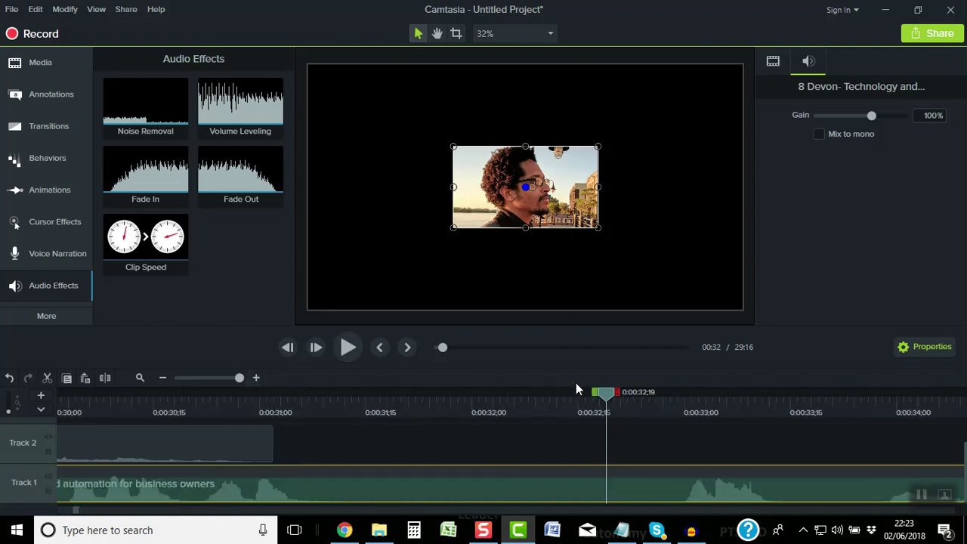
pyautogui.moveTo(606, 398); pyautogui.dragTo(319, 402)
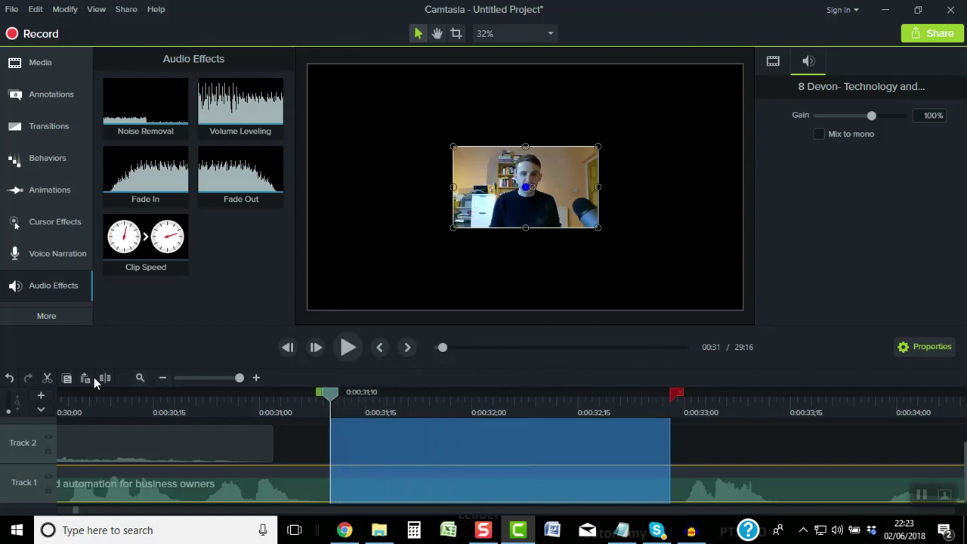
# Cut the 0:31;10–0:33 stretch from the interview and play back from 0:29 to check the join
pyautogui.click(48, 377)
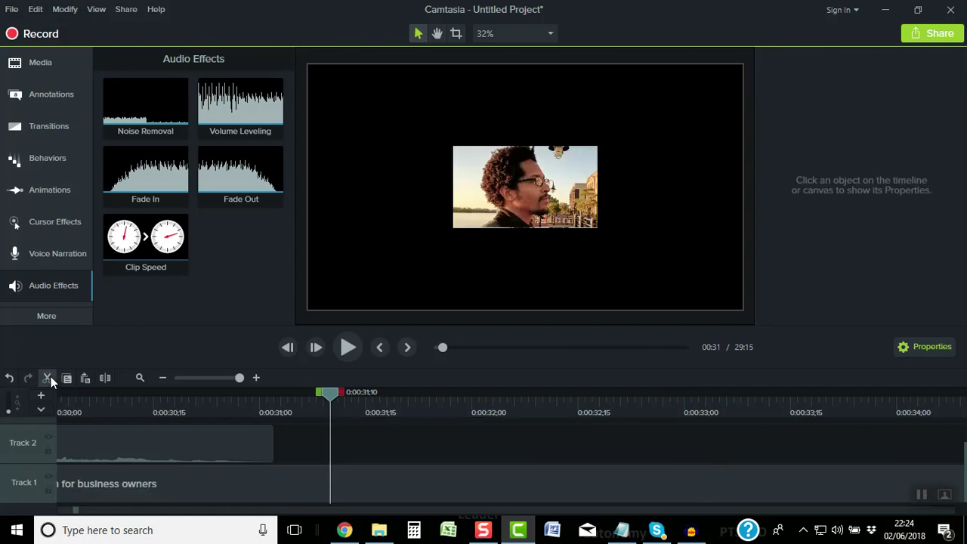
pyautogui.click(163, 377)
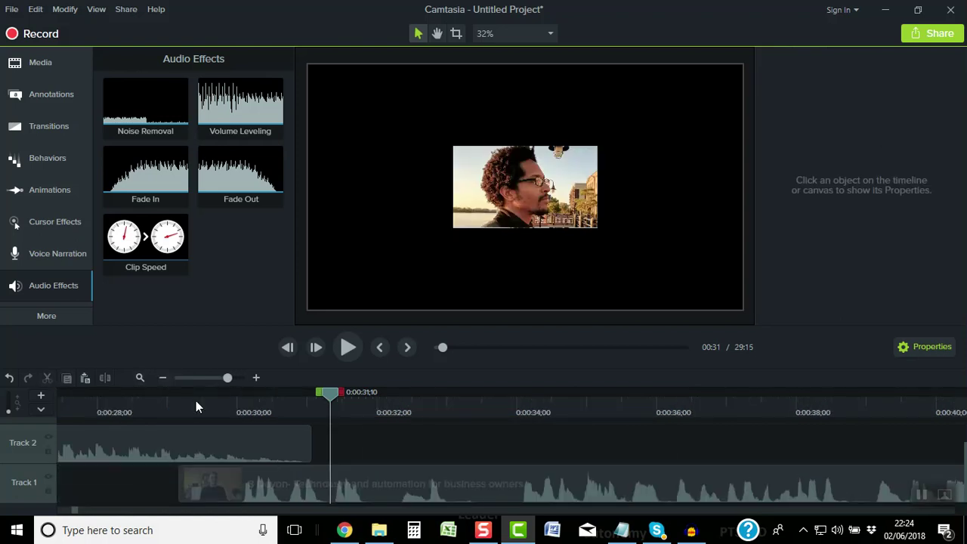
pyautogui.click(159, 401)
pyautogui.click(350, 338)
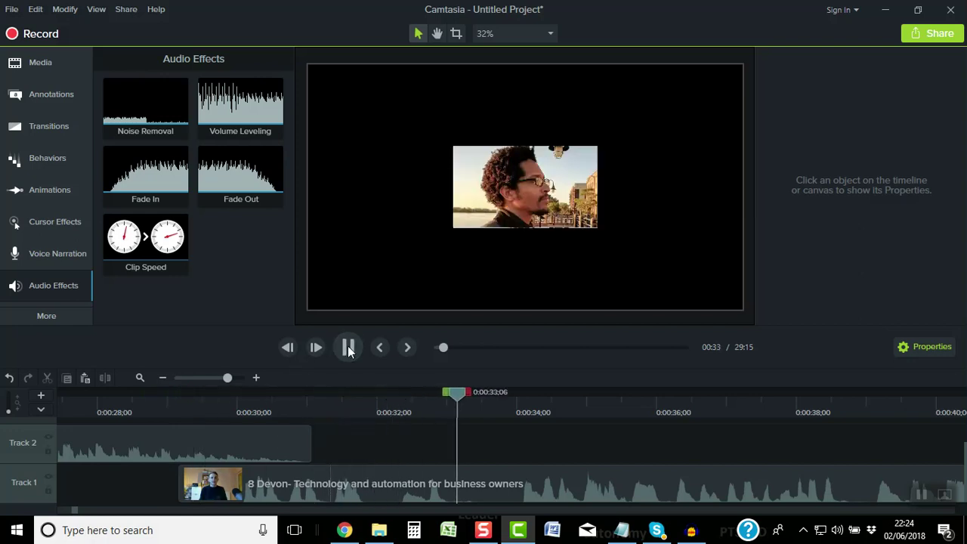
pyautogui.click(348, 348)
pyautogui.click(348, 348)
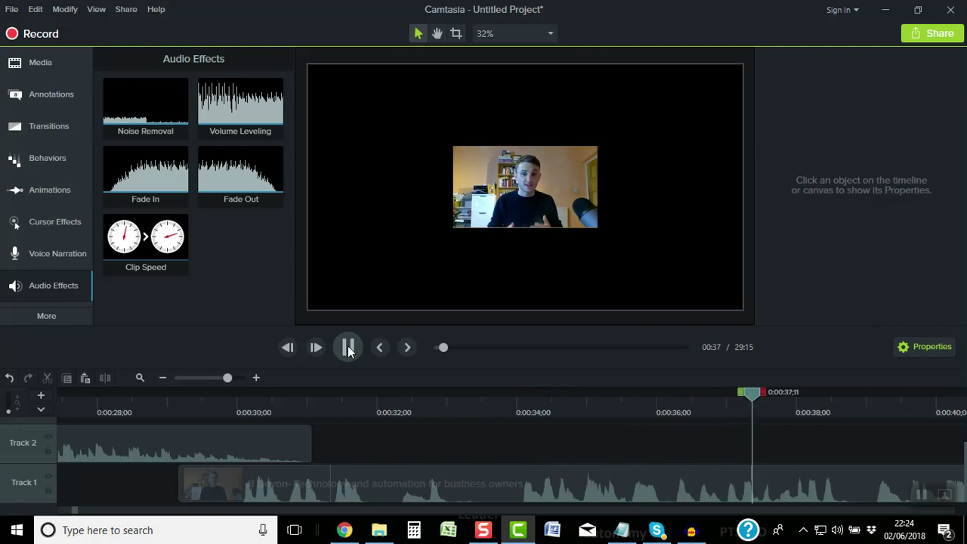
pyautogui.click(348, 348)
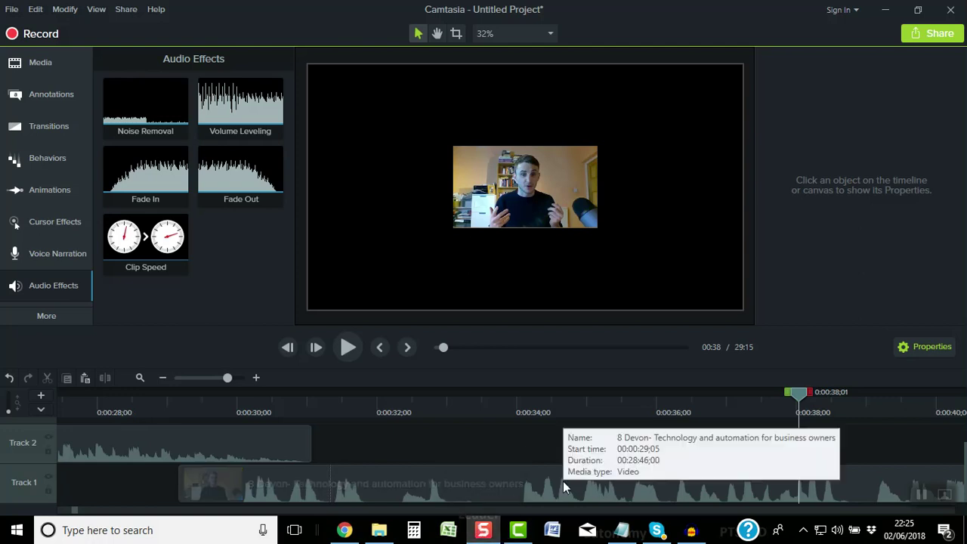
pyautogui.moveTo(485, 538)
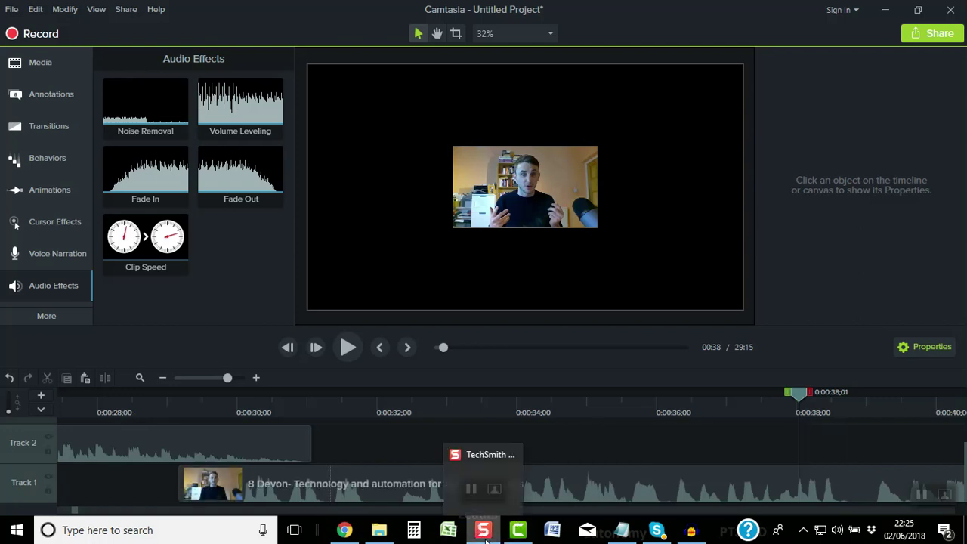
# Apply the Fade In audio effect to the interview clip
pyautogui.click(470, 489)
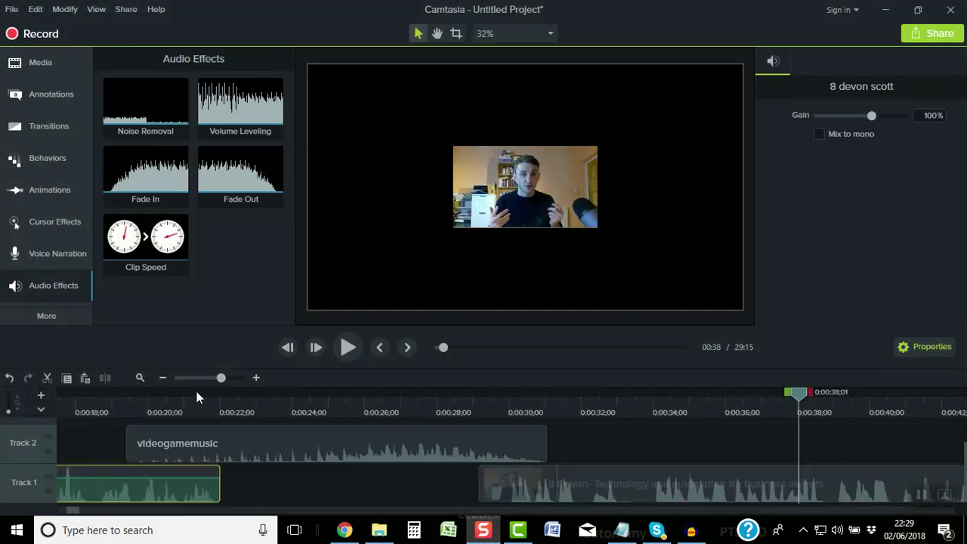
pyautogui.click(163, 378)
pyautogui.click(164, 378)
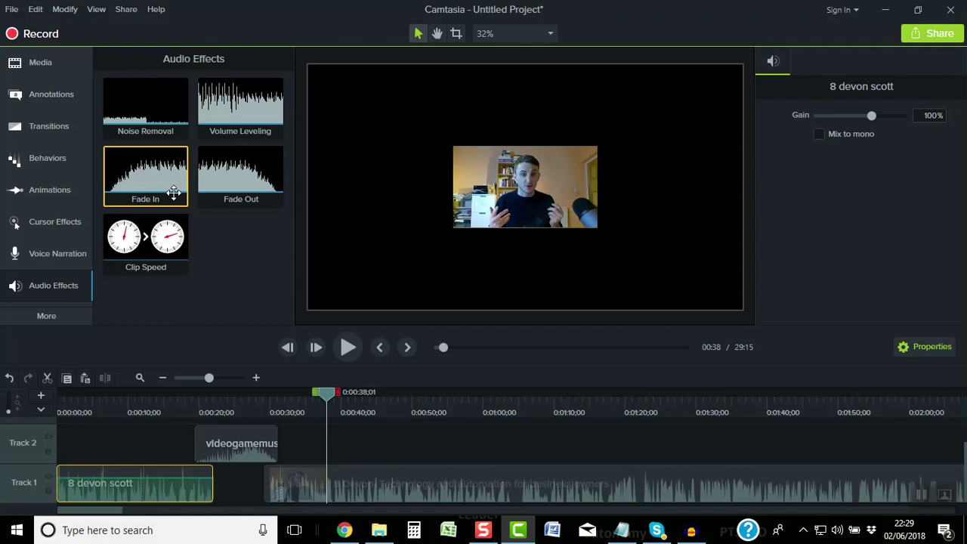
pyautogui.moveTo(173, 192); pyautogui.dragTo(288, 467)
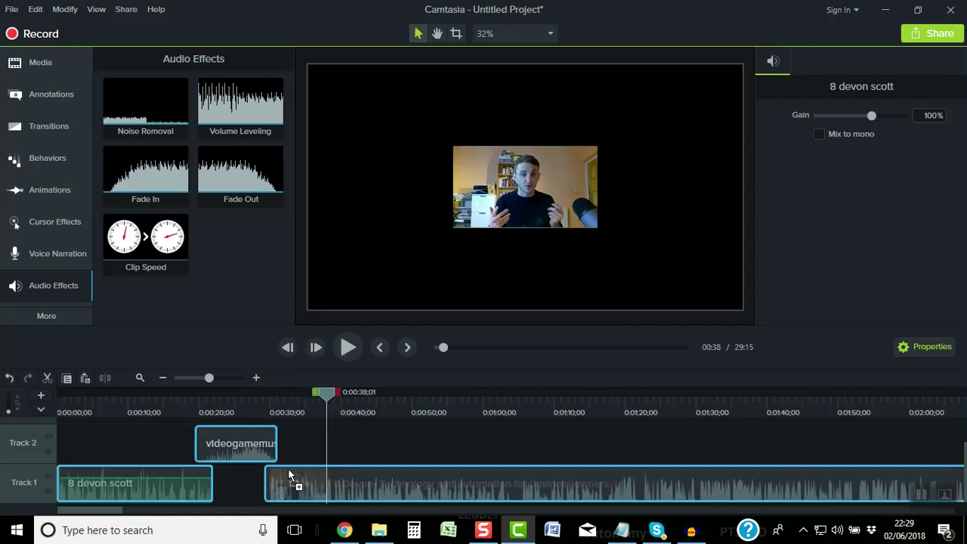
# Zoom in on the interview start and preview the faded-in audio
pyautogui.click(263, 398)
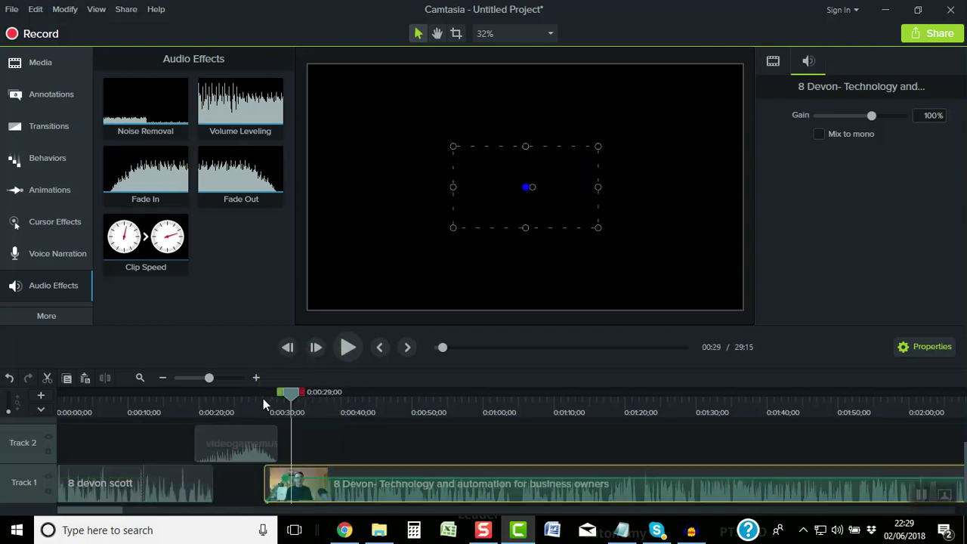
pyautogui.click(256, 379)
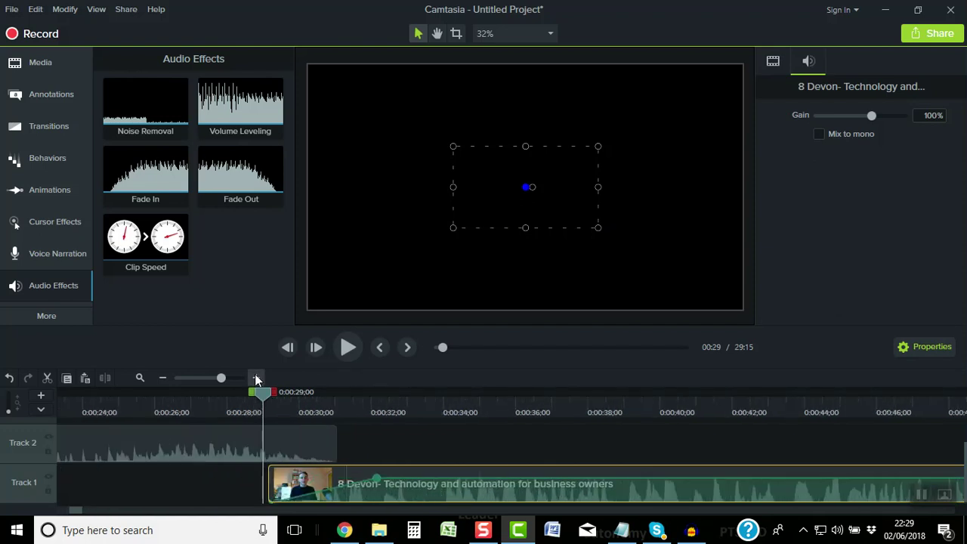
pyautogui.click(255, 378)
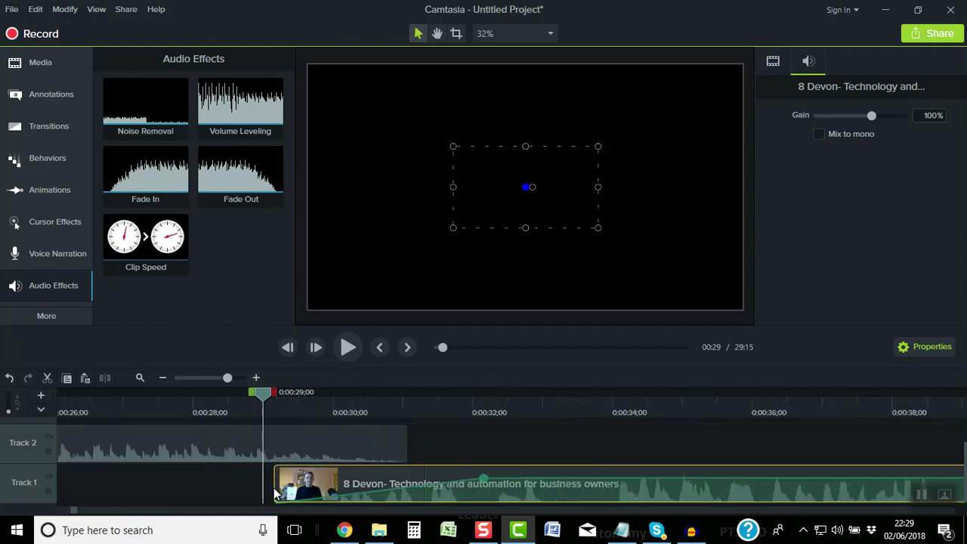
pyautogui.click(348, 347)
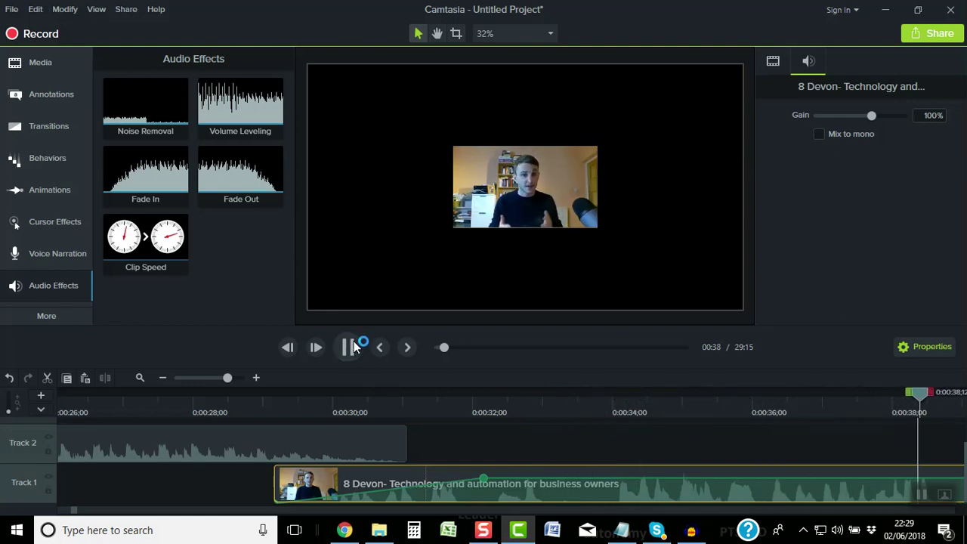
pyautogui.click(348, 349)
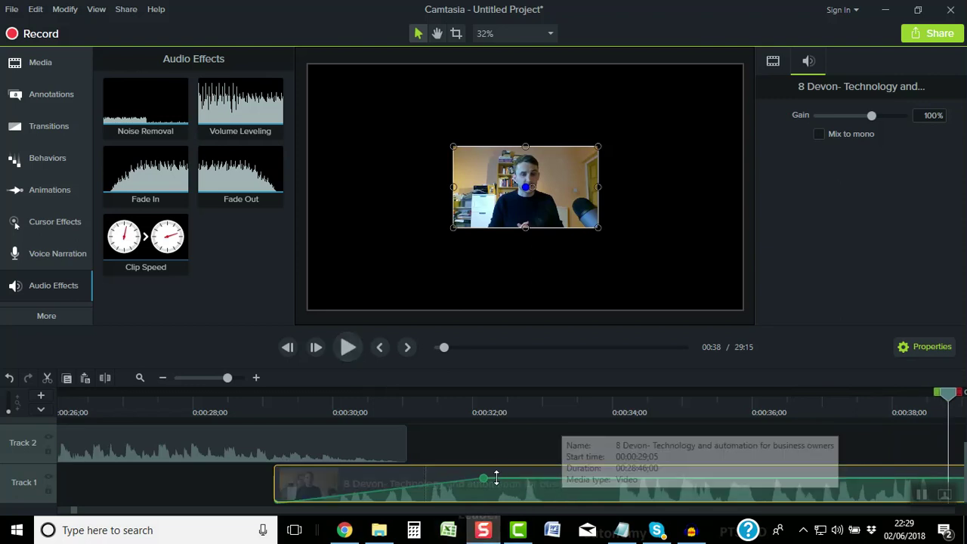
# Shorten the interview fade-in to about two seconds and replay it from 0:28;27
pyautogui.moveTo(485, 476); pyautogui.dragTo(432, 479)
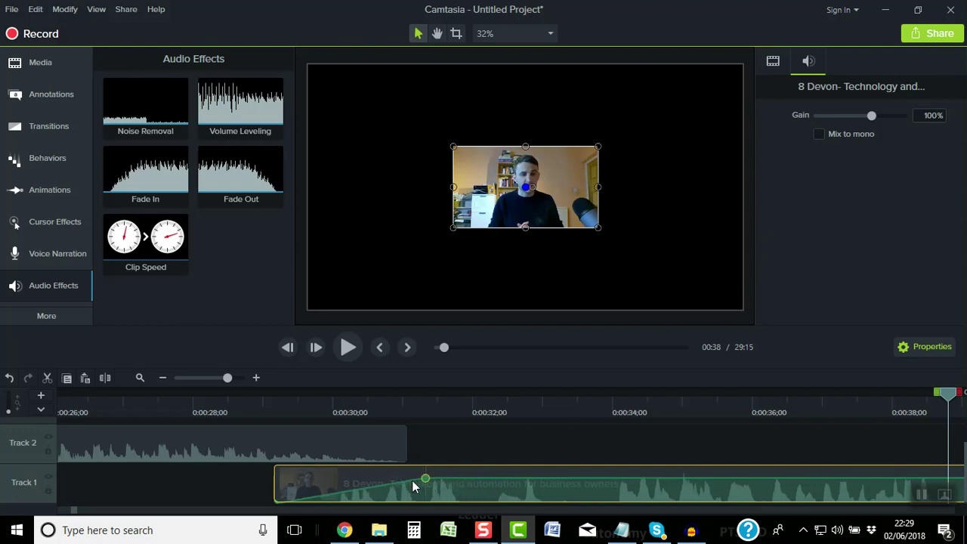
pyautogui.click(255, 392)
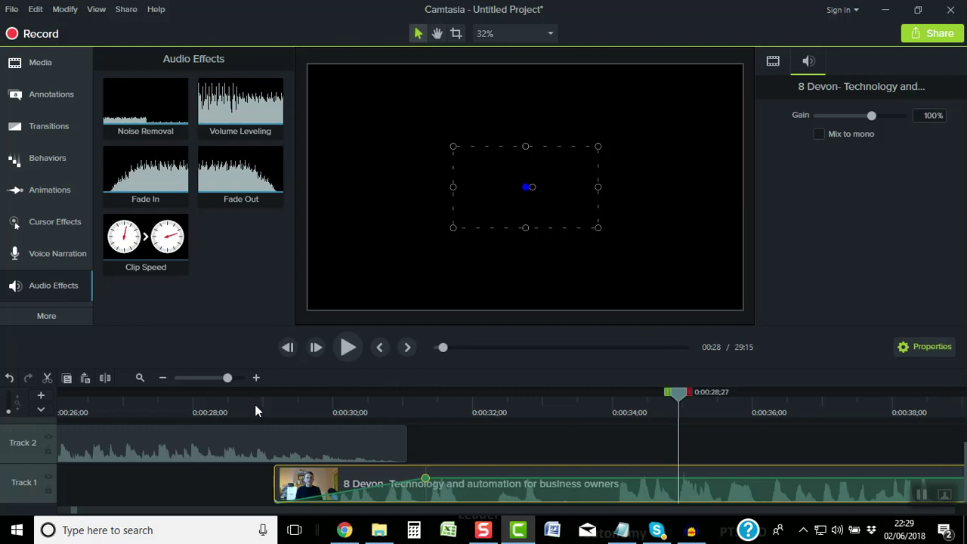
pyautogui.click(346, 356)
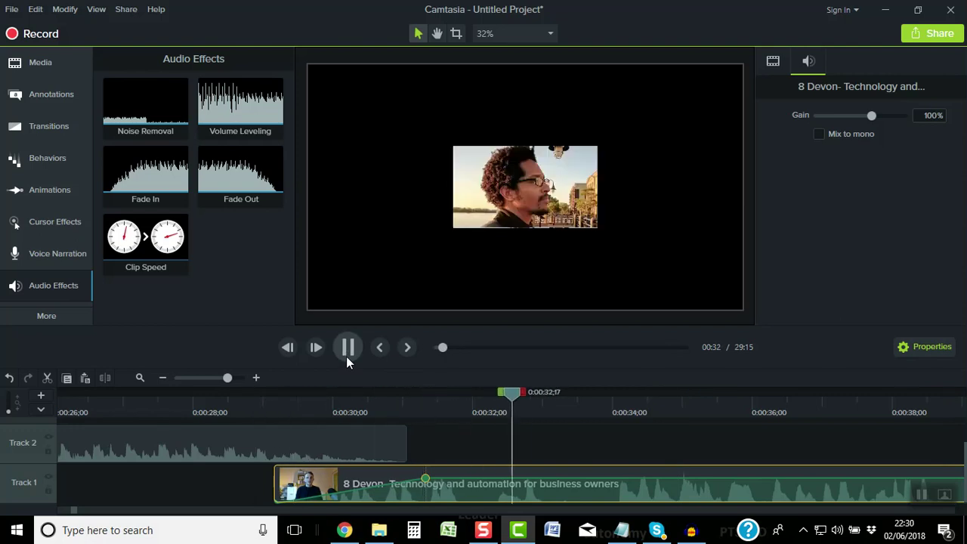
pyautogui.click(341, 356)
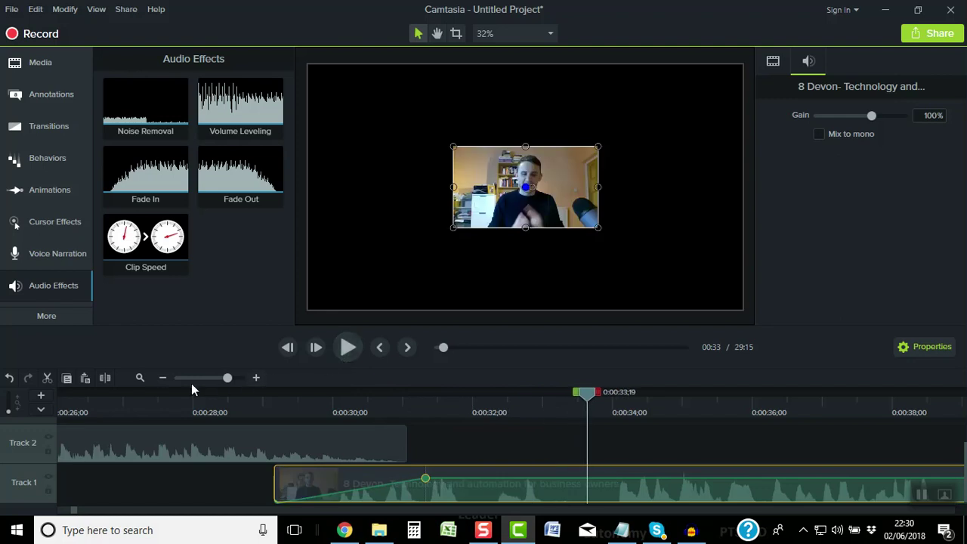
# Zoom the timeline back out
pyautogui.click(163, 377)
pyautogui.click(164, 378)
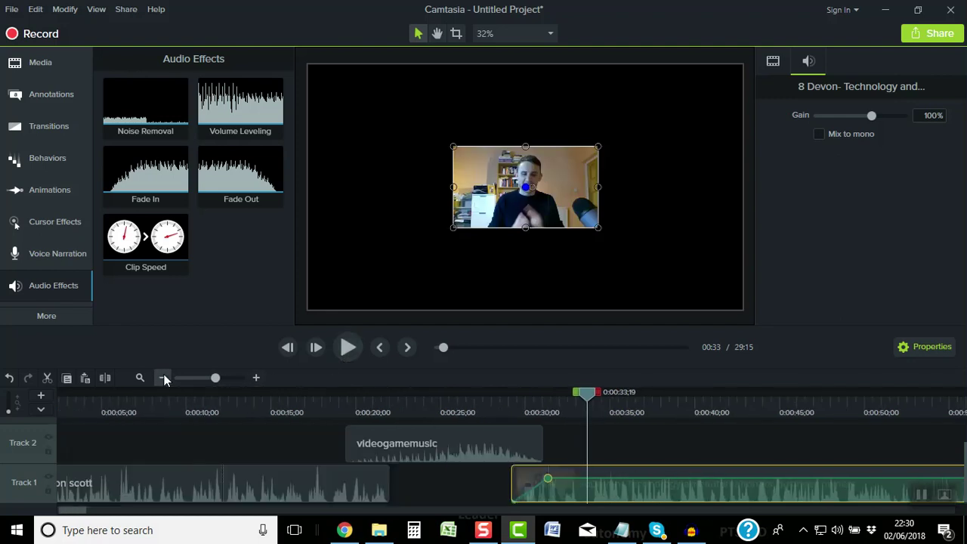
pyautogui.click(163, 378)
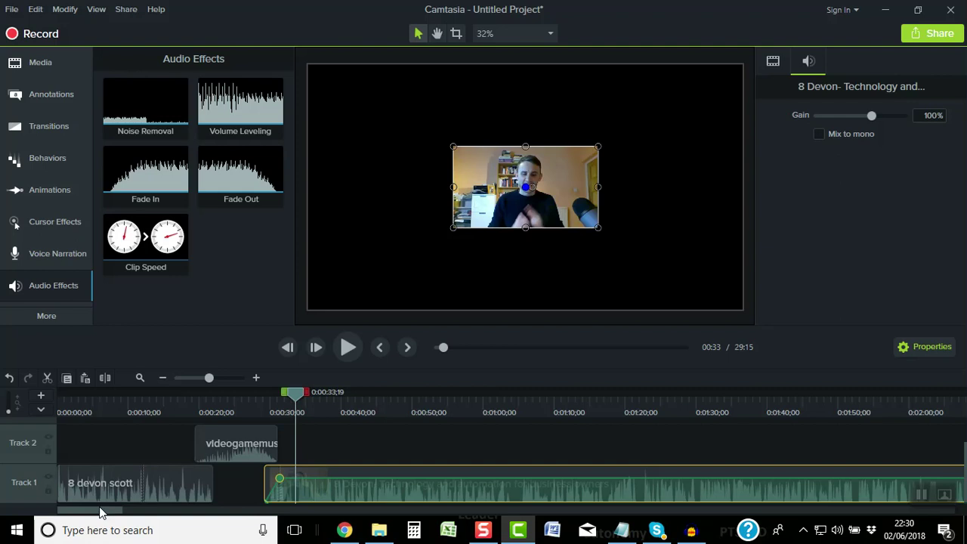
pyautogui.moveTo(101, 512); pyautogui.dragTo(104, 512)
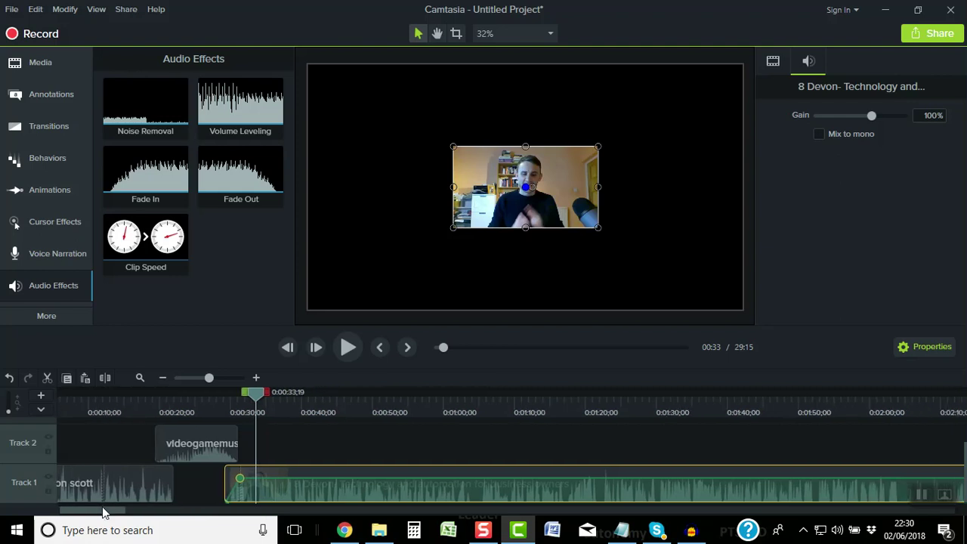
pyautogui.click(163, 378)
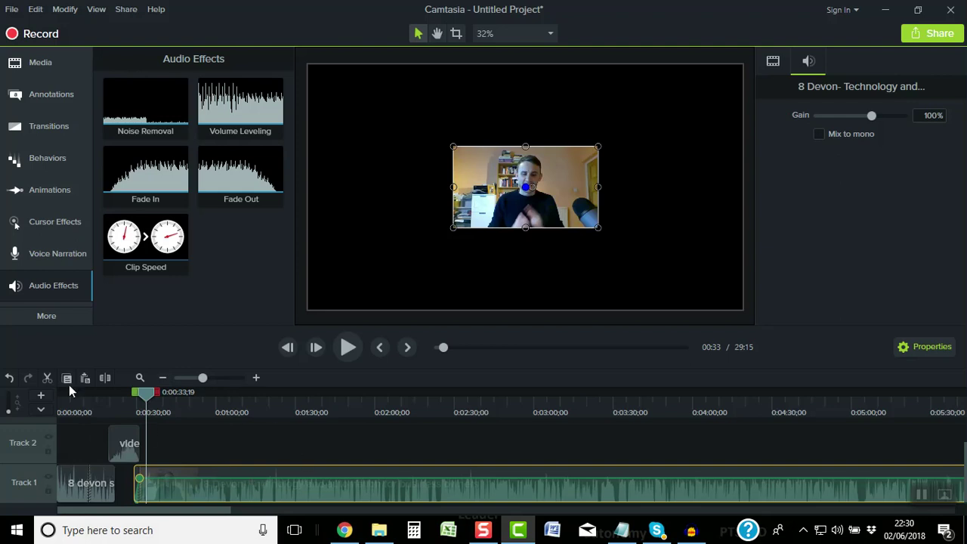
pyautogui.click(166, 376)
# Fit the whole 29:15 project on the timeline and play the interview from 0:33
pyautogui.click(166, 376)
pyautogui.click(166, 376)
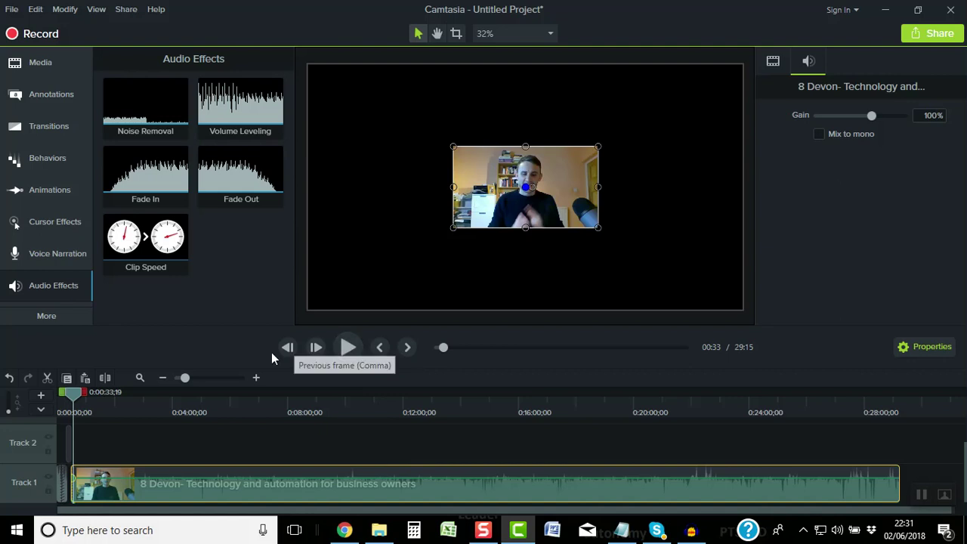
pyautogui.click(349, 348)
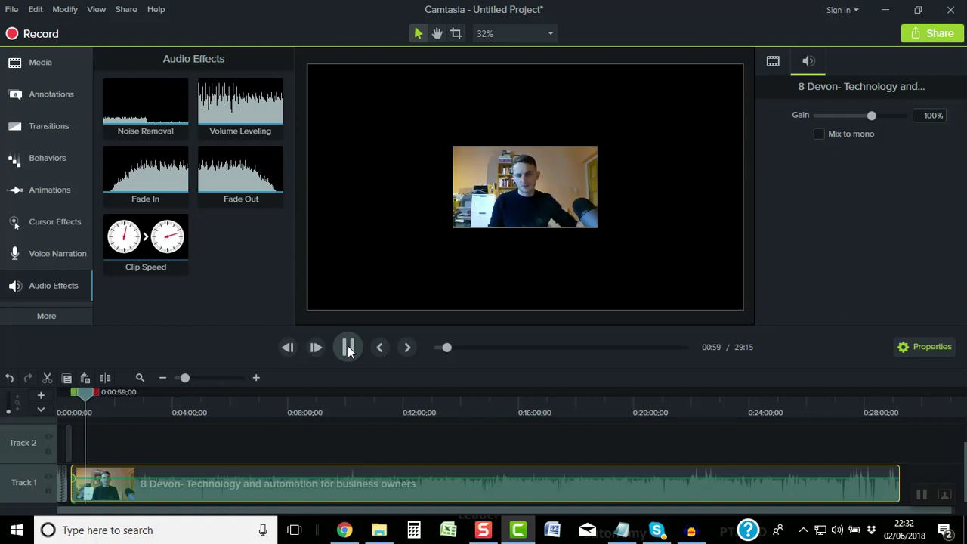
pyautogui.click(349, 346)
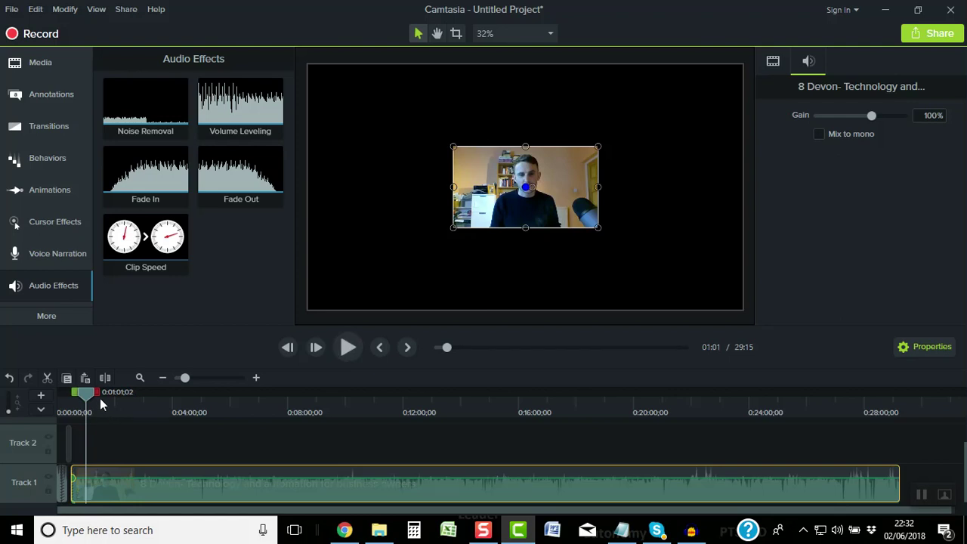
pyautogui.moveTo(97, 395); pyautogui.dragTo(118, 394)
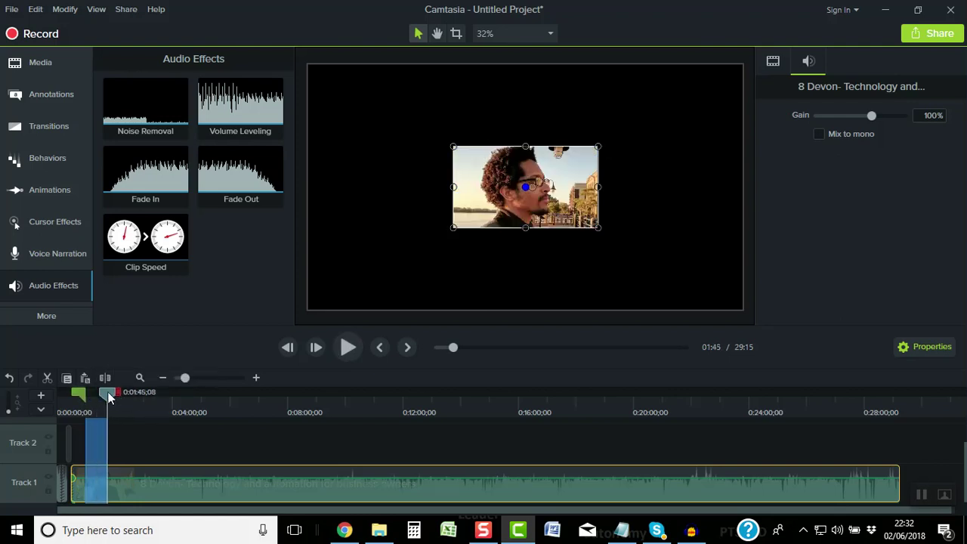
pyautogui.doubleClick(108, 394)
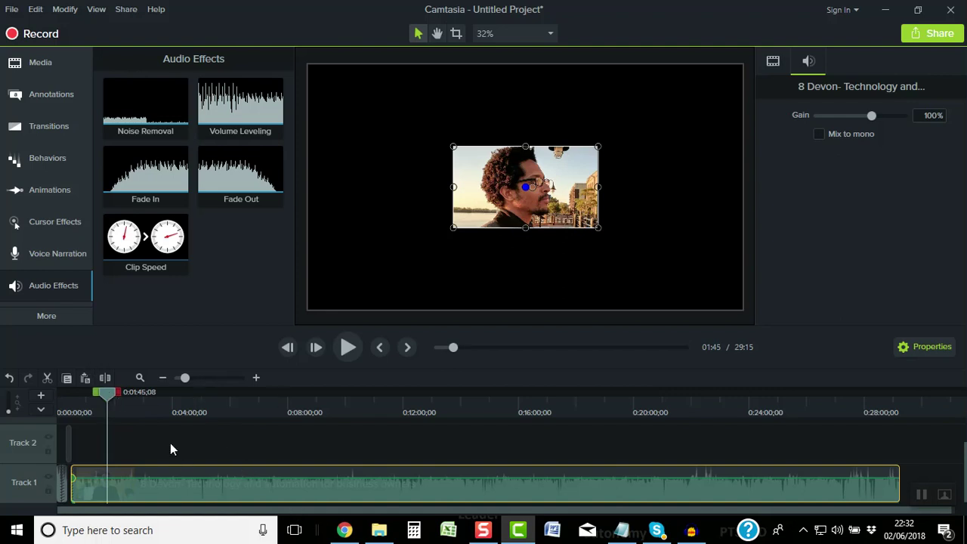
pyautogui.moveTo(106, 400); pyautogui.dragTo(205, 394)
pyautogui.moveTo(260, 409); pyautogui.dragTo(301, 411)
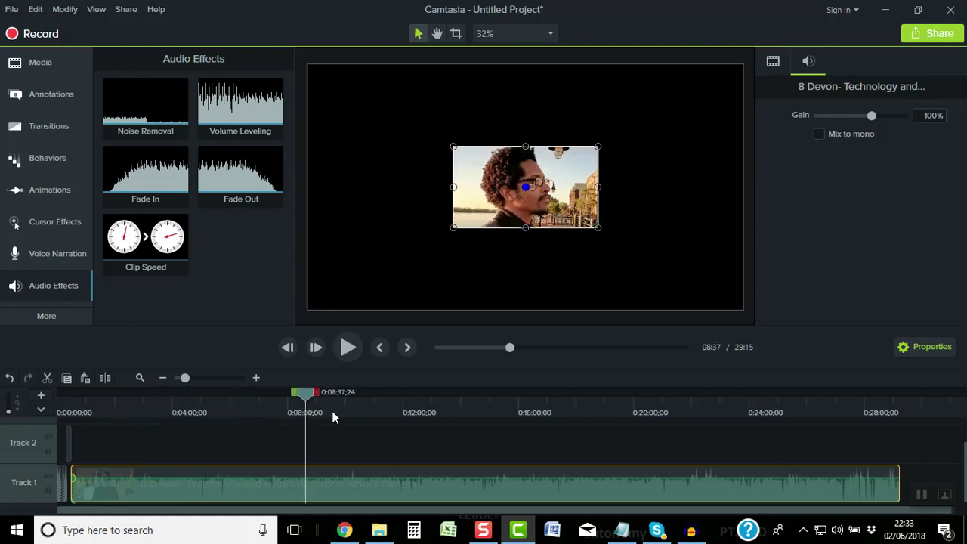
pyautogui.click(374, 400)
pyautogui.moveTo(377, 400); pyautogui.dragTo(867, 421)
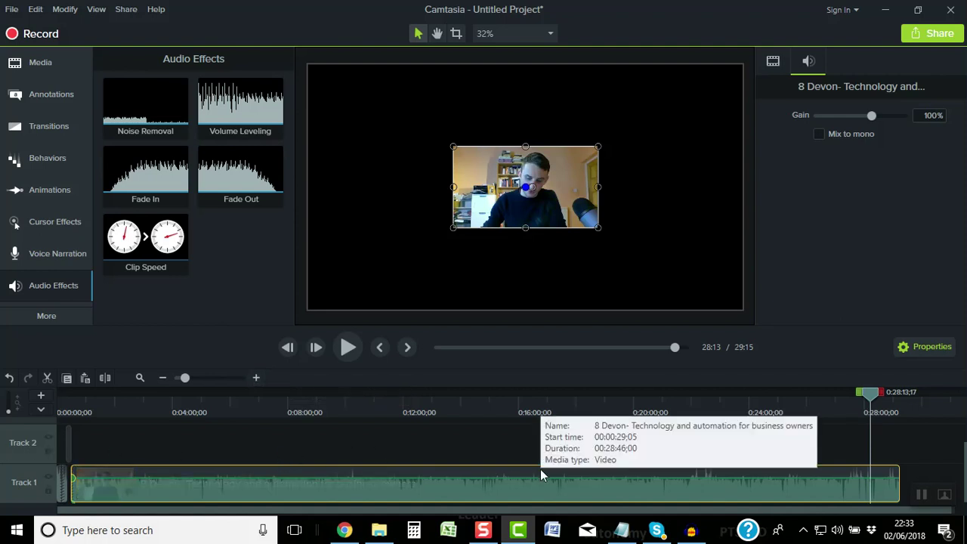
pyautogui.moveTo(618, 512); pyautogui.dragTo(726, 513)
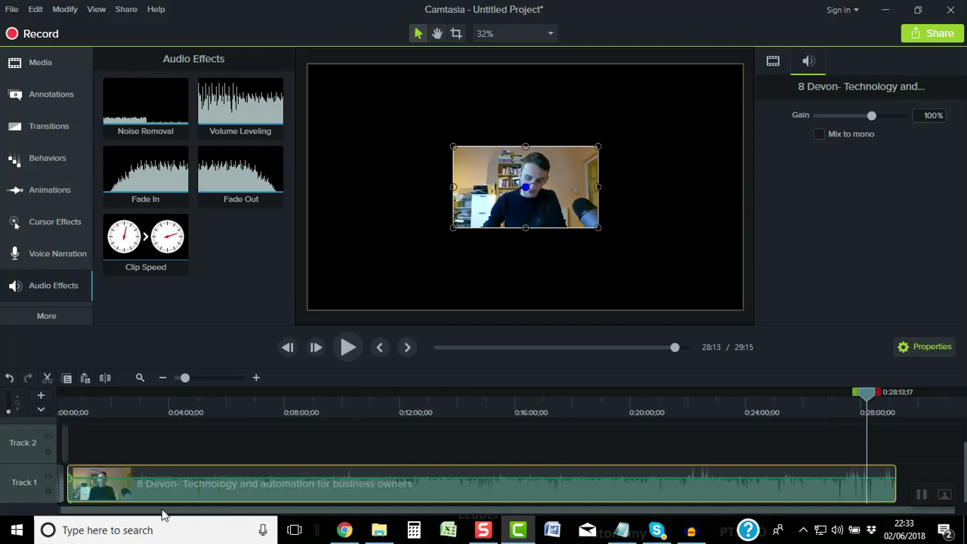
# Copy the videogamemusic clip from Track 2 at the start of the timeline
pyautogui.moveTo(160, 512); pyautogui.dragTo(113, 511)
pyautogui.click(67, 412)
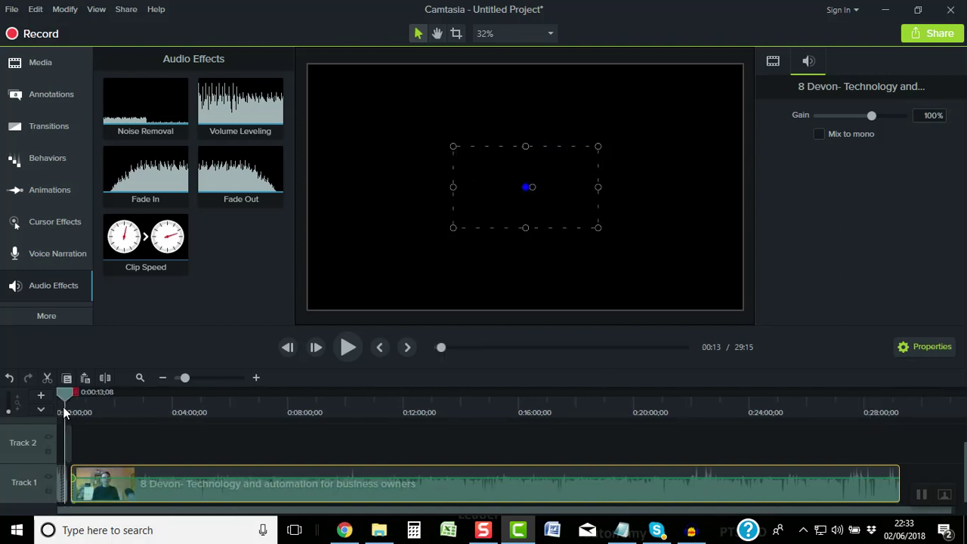
pyautogui.click(258, 376)
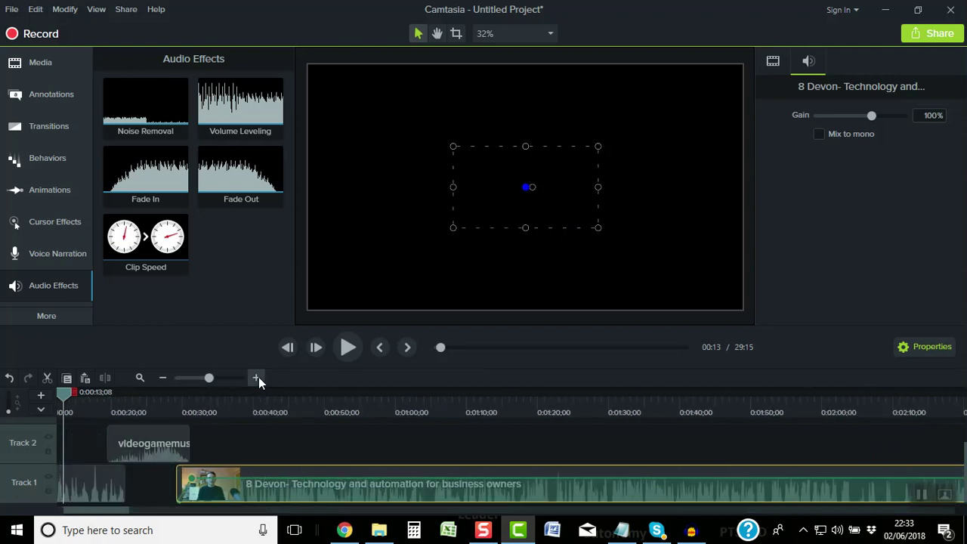
pyautogui.click(120, 438)
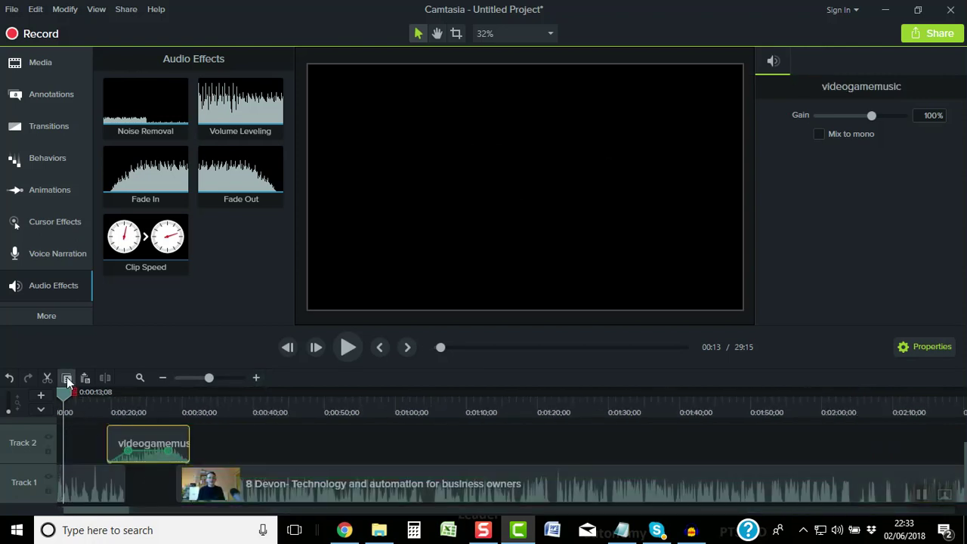
pyautogui.rightClick(161, 439)
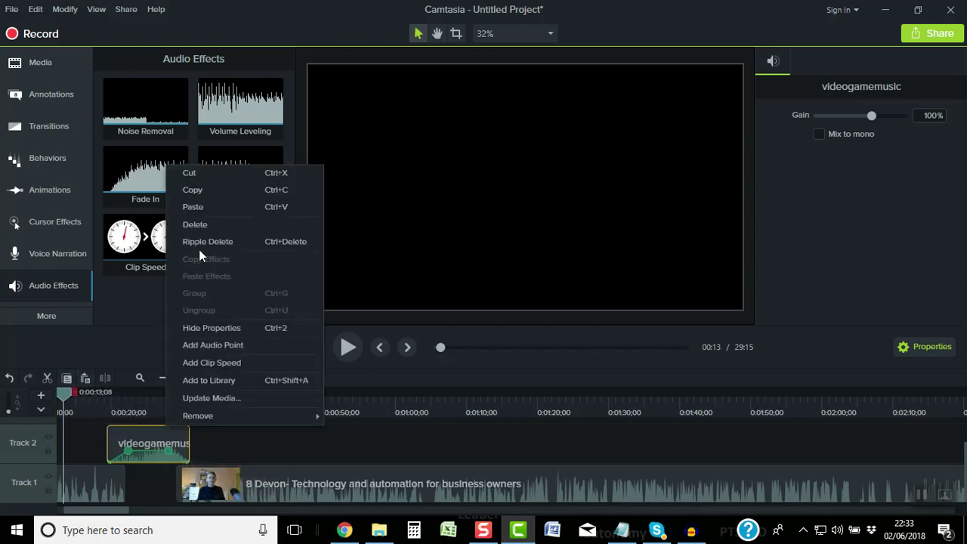
pyautogui.click(199, 190)
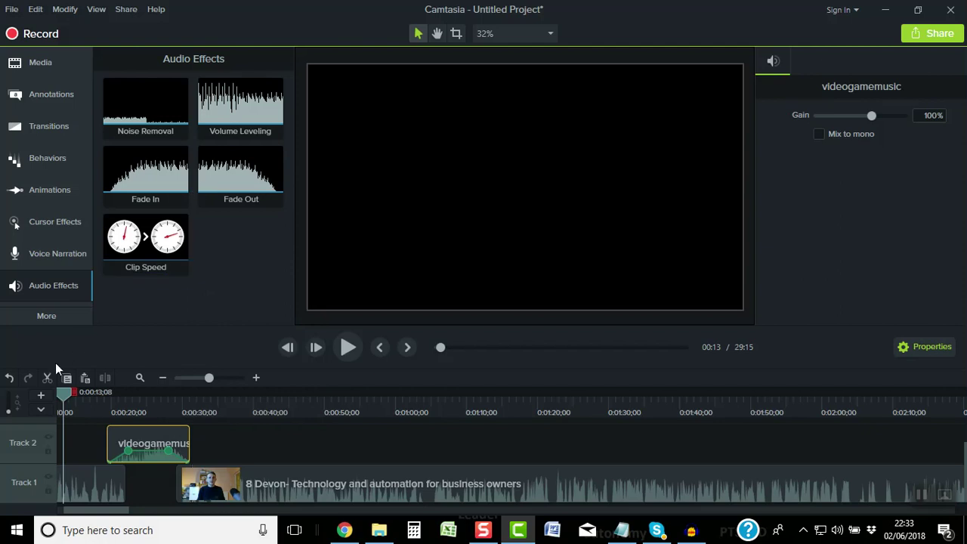
# Zoom out to the whole project and place the playhead near the interview's end
pyautogui.click(162, 378)
pyautogui.click(163, 379)
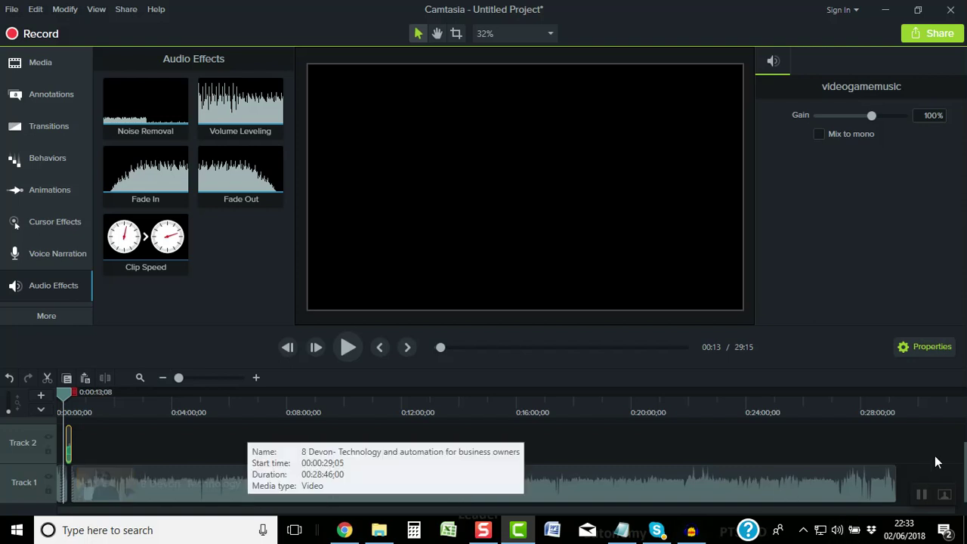
pyautogui.click(888, 411)
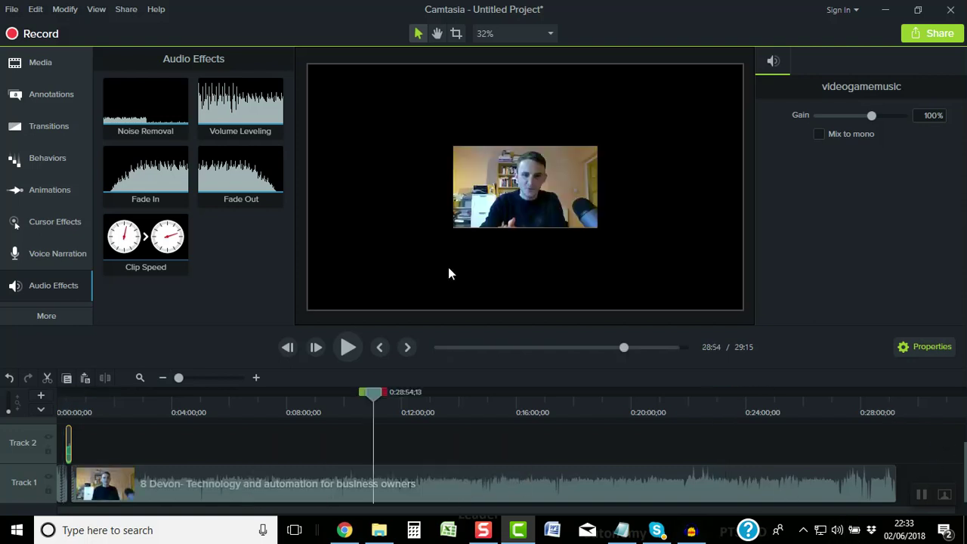
# Paste the videogamemusic clip onto Track 2 at 29:14, right after the interview ends
pyautogui.click(352, 343)
pyautogui.click(257, 377)
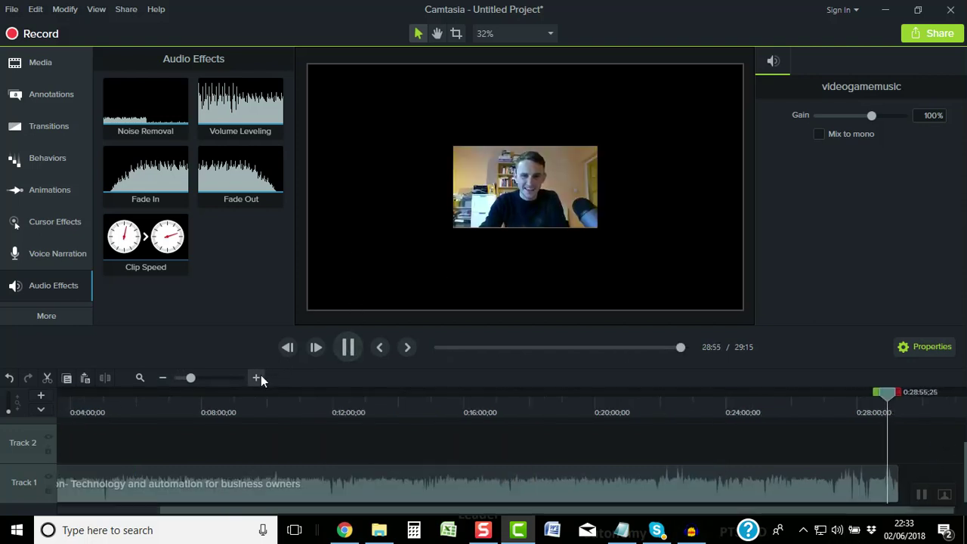
pyautogui.click(257, 377)
pyautogui.click(257, 376)
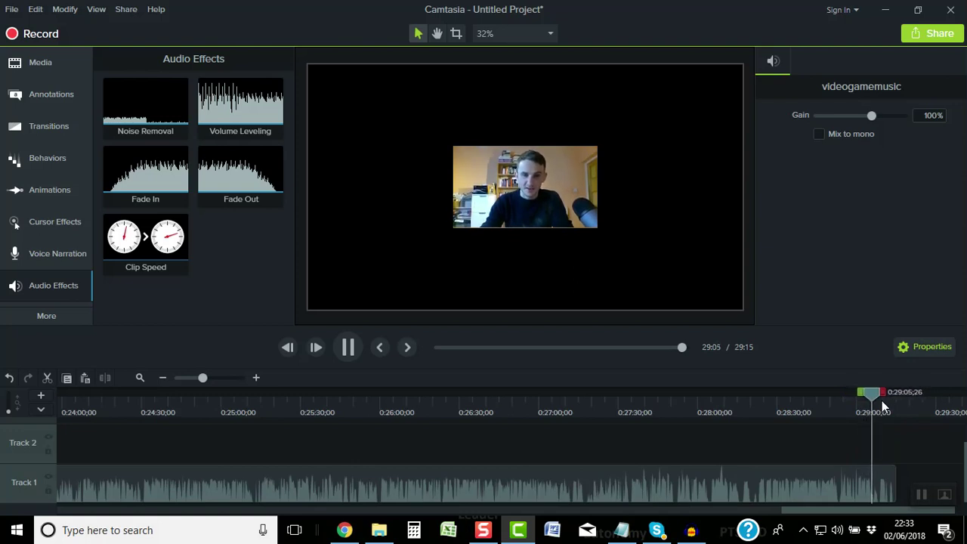
pyautogui.click(255, 378)
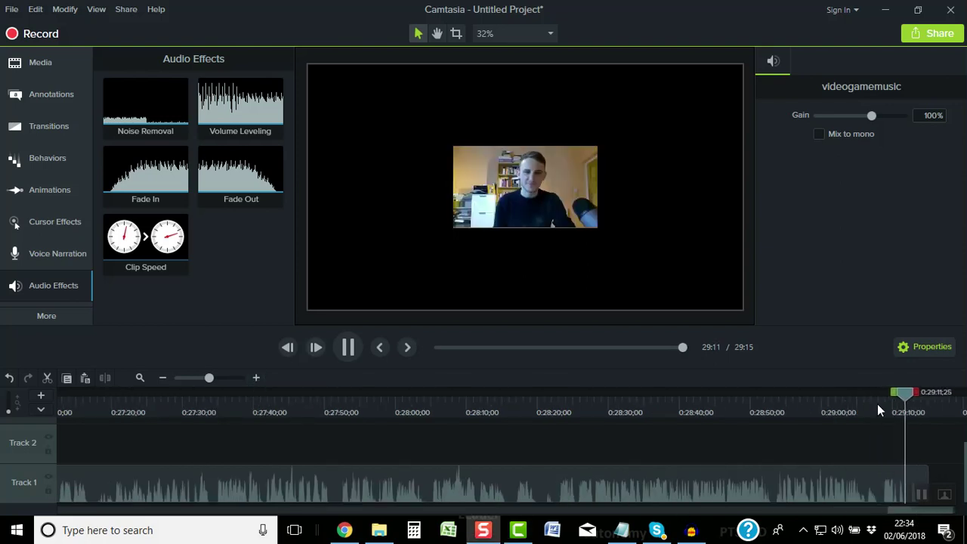
pyautogui.click(347, 351)
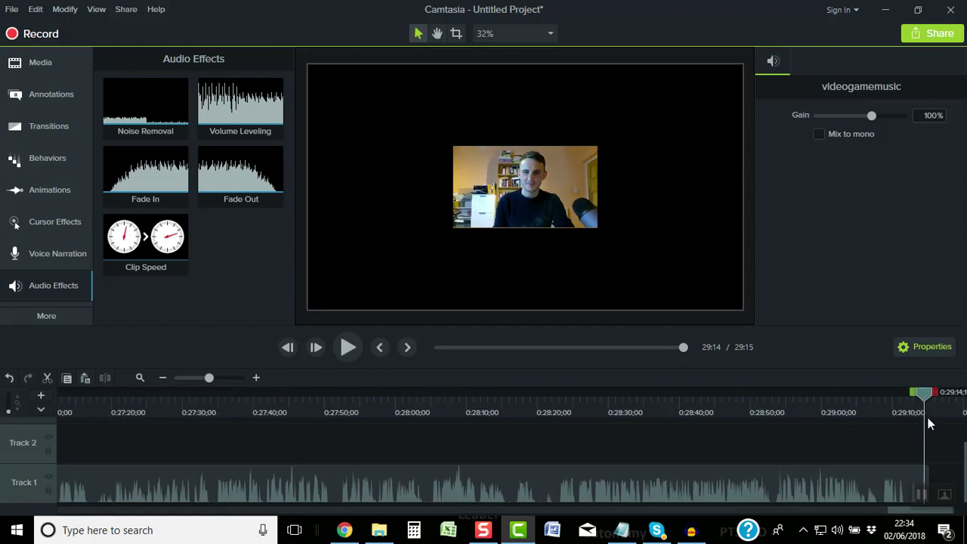
pyautogui.hotkey('ctrl', 'v')
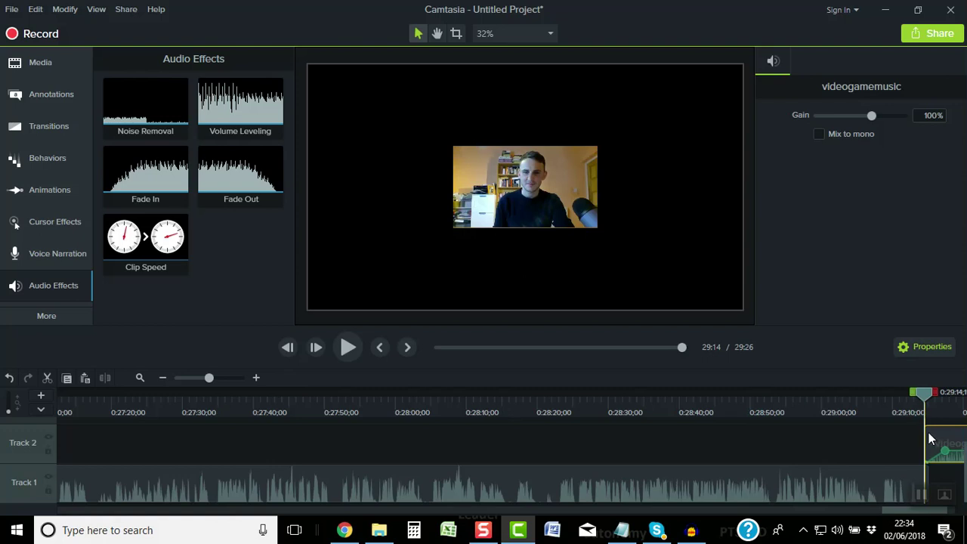
# Start the ending music around 29:13 and add a Fade Out to the interview audio
pyautogui.moveTo(930, 438); pyautogui.dragTo(926, 432)
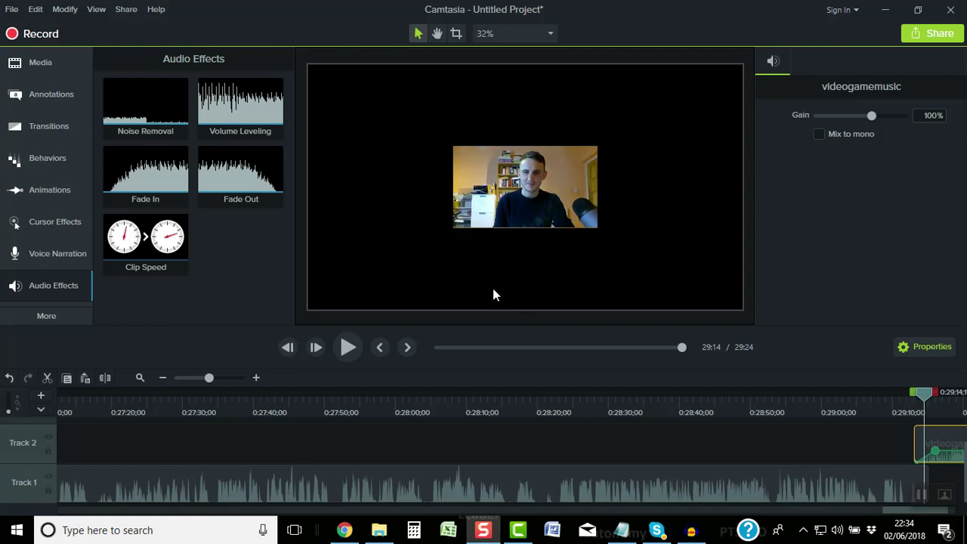
pyautogui.moveTo(226, 182); pyautogui.dragTo(907, 475)
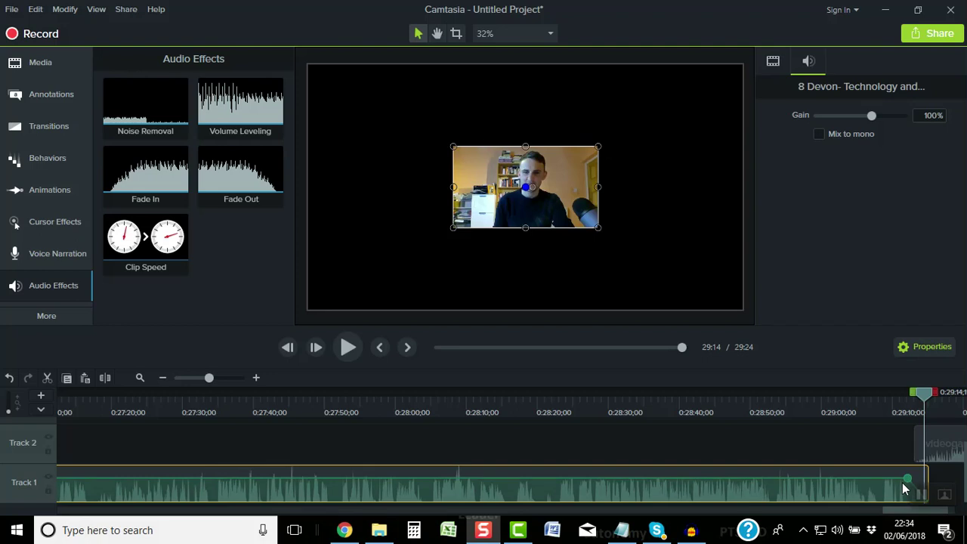
pyautogui.moveTo(908, 472); pyautogui.dragTo(901, 475)
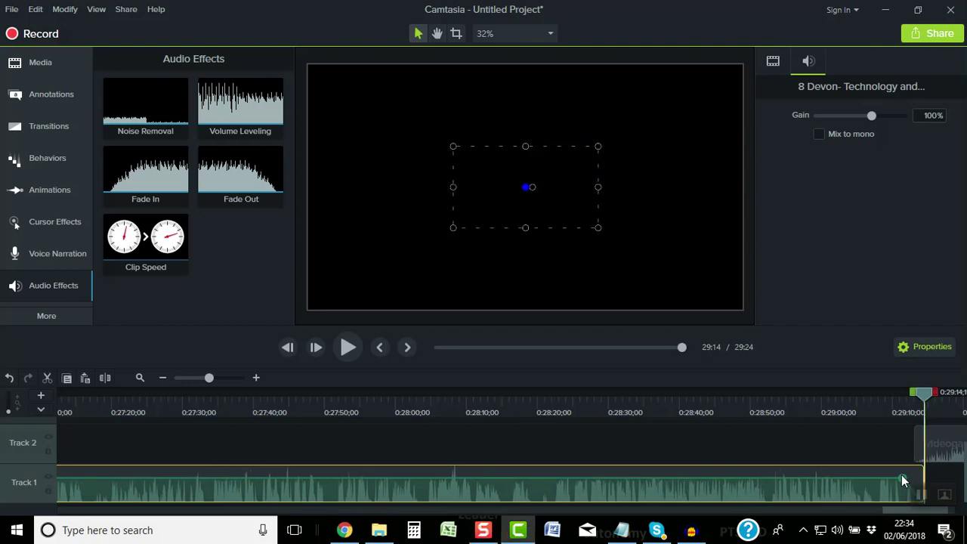
pyautogui.hotkey('ctrl', 'z')
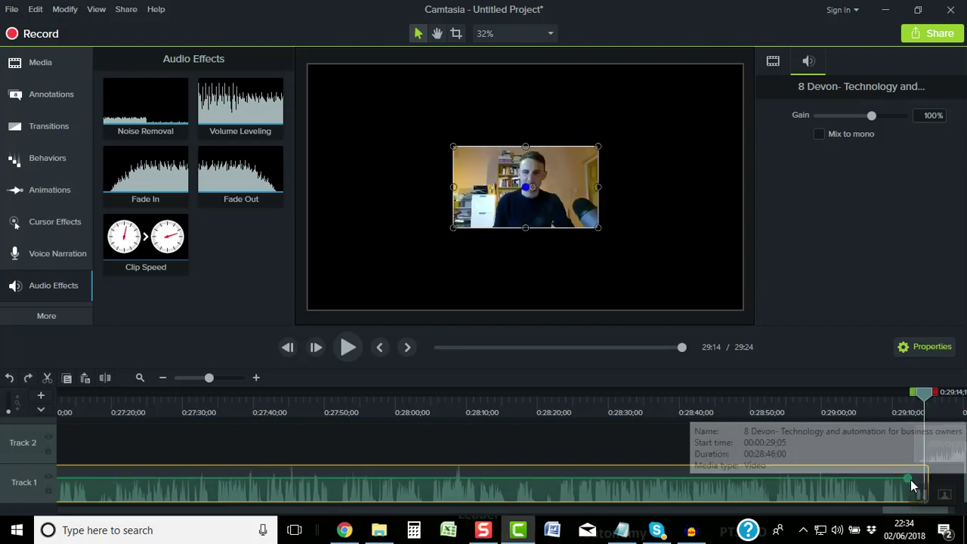
pyautogui.moveTo(908, 479); pyautogui.dragTo(913, 483)
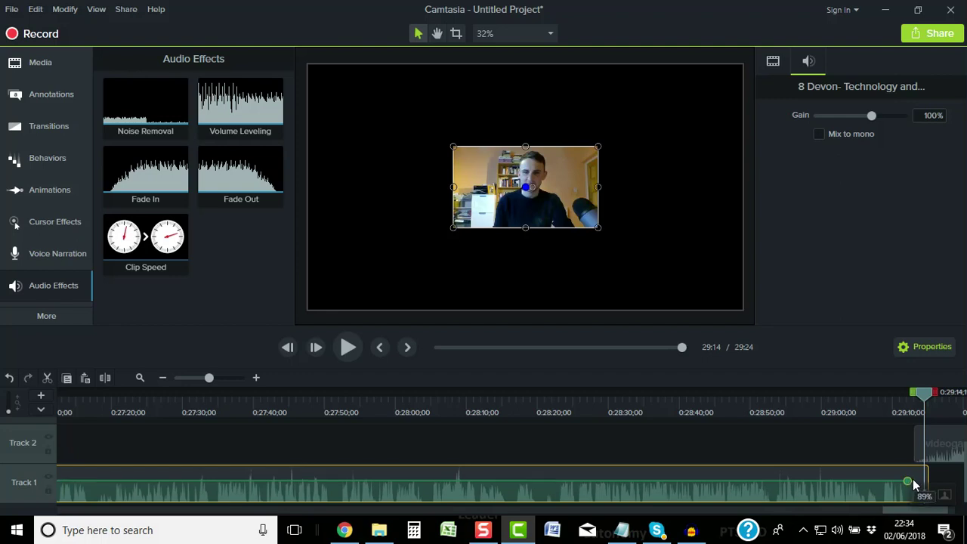
pyautogui.hotkey('ctrl', 'z')
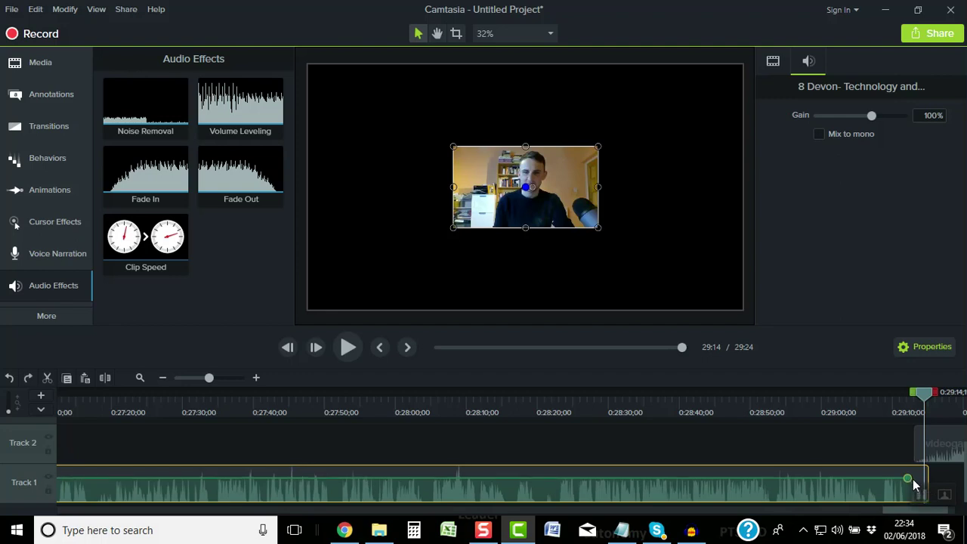
pyautogui.click(932, 438)
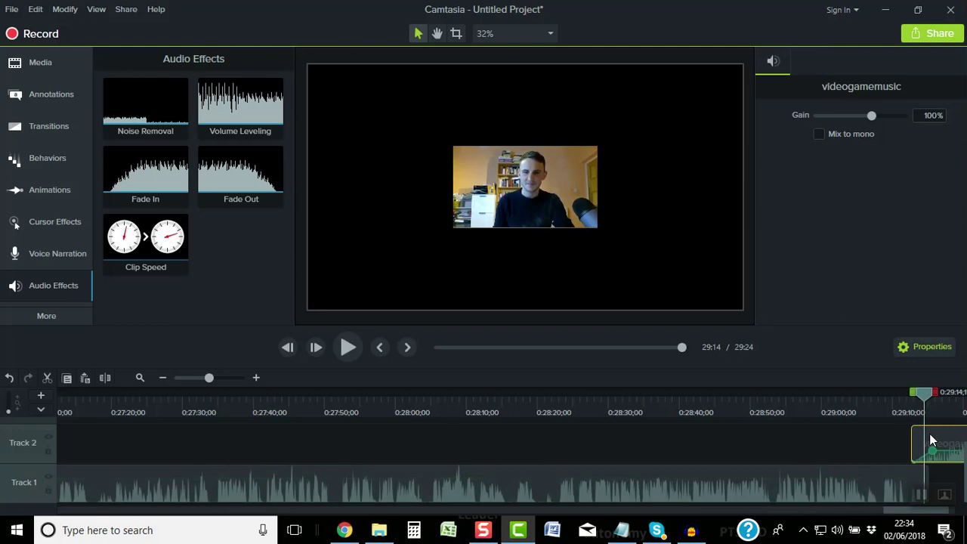
# Preview the ending music through 29:24, then return to the Facebook Live SEO Q&A folder
pyautogui.click(864, 410)
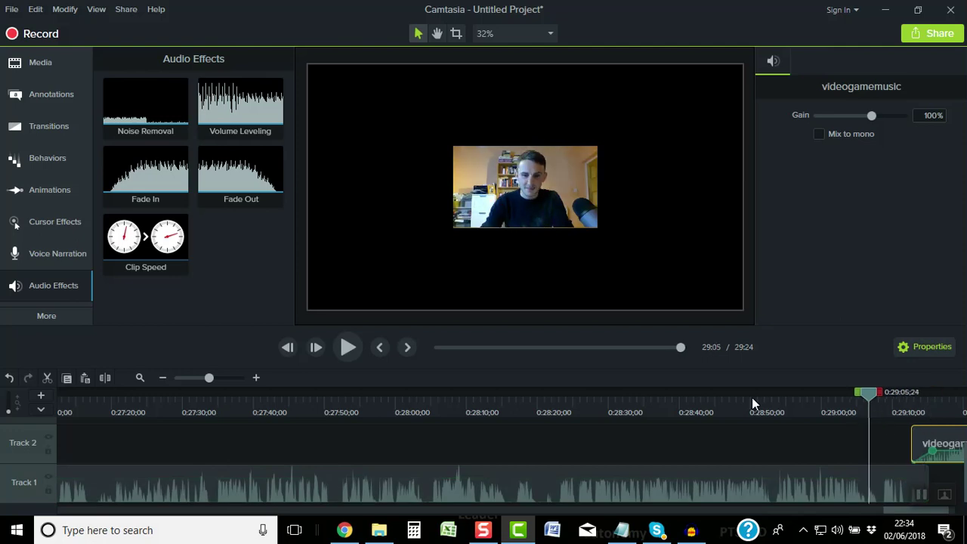
pyautogui.click(889, 411)
pyautogui.click(358, 350)
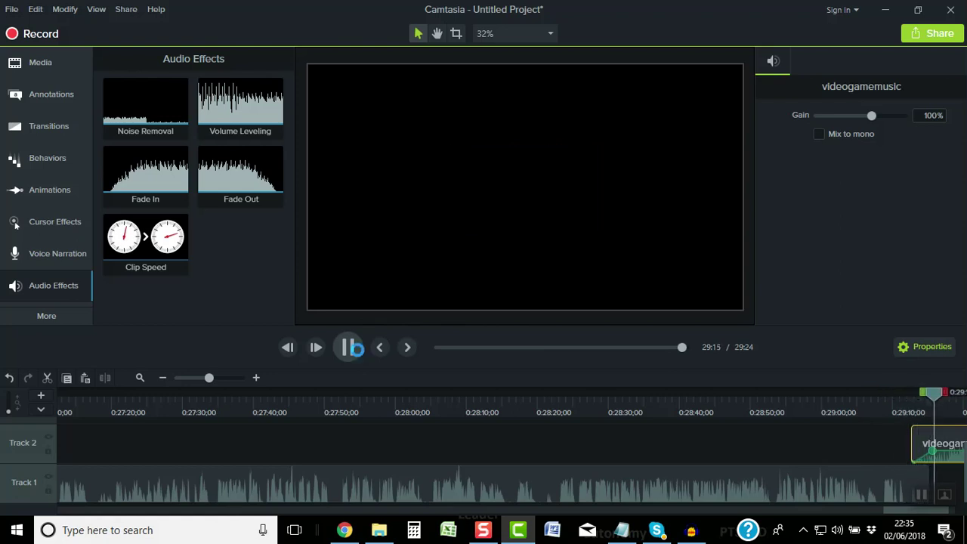
pyautogui.click(163, 378)
pyautogui.click(162, 378)
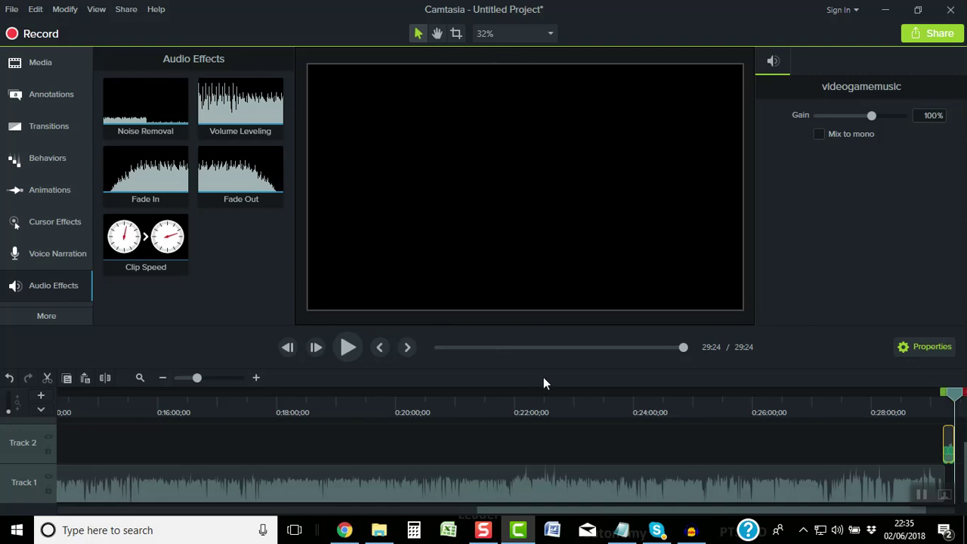
pyautogui.hotkey('alt', 'Tab')
pyautogui.click(483, 529)
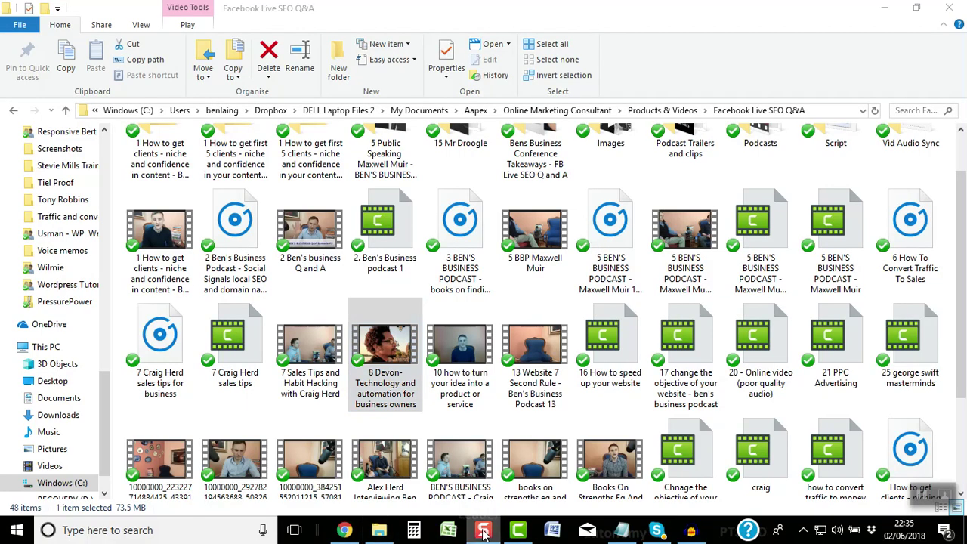